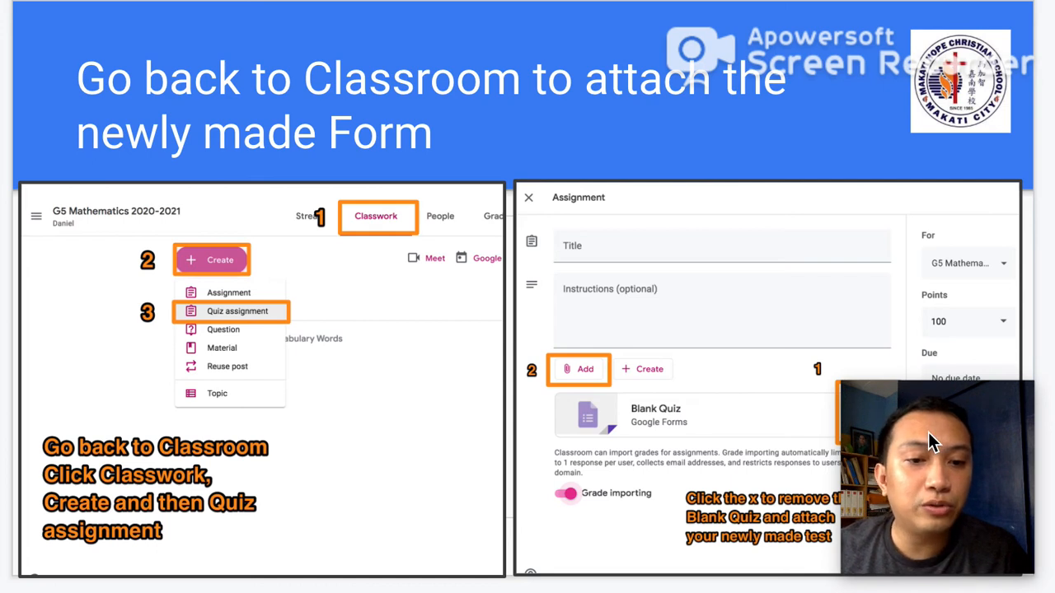
{"action": "left_click_drag", "start_coordinate": [928, 432], "coordinate": [902, 94]}
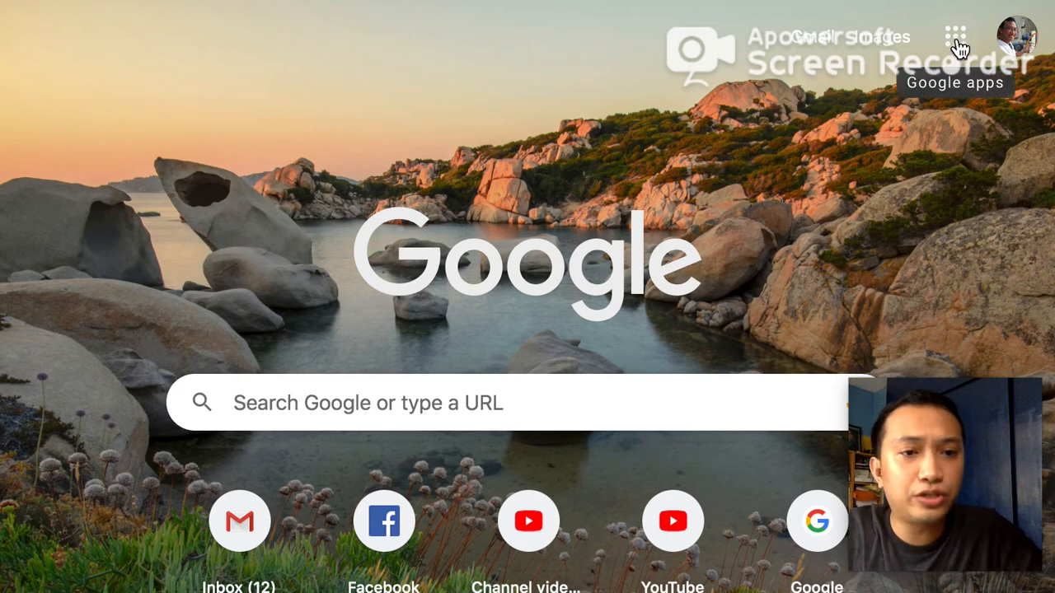
Open Google Classroom from the Google apps and enter the G5 Mathematics 2020-2021 class
{"action": "left_click", "coordinate": [955, 37]}
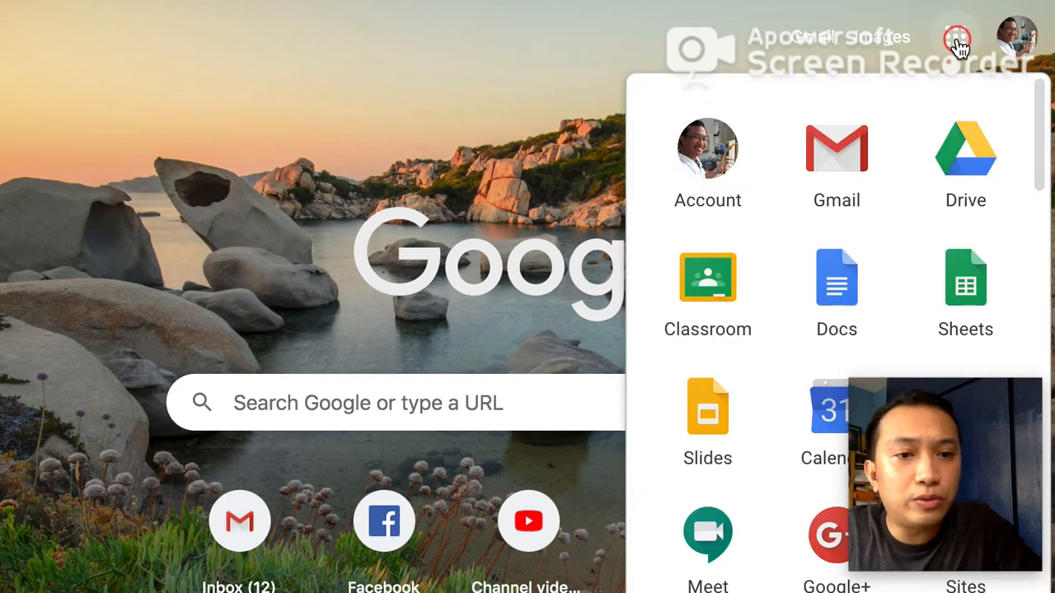
{"action": "left_click", "coordinate": [727, 290]}
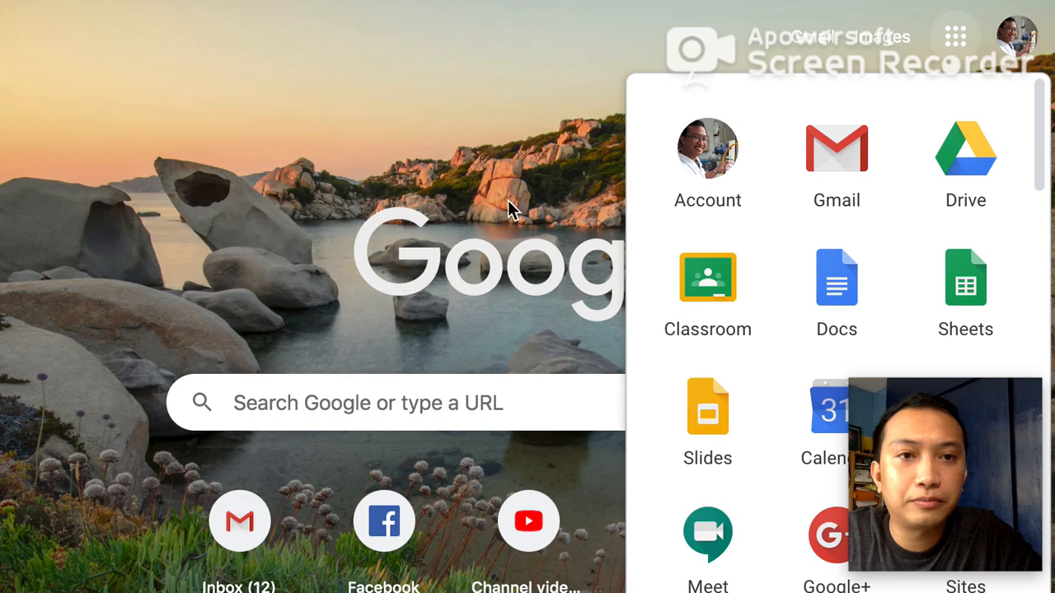
{"action": "left_click", "coordinate": [704, 288]}
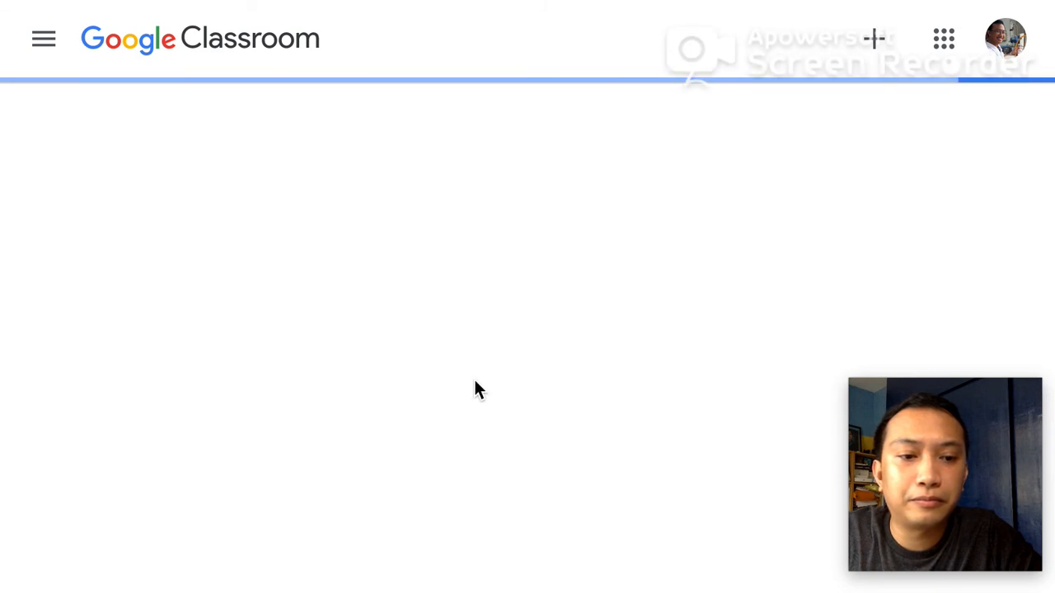
{"action": "left_click", "coordinate": [192, 178]}
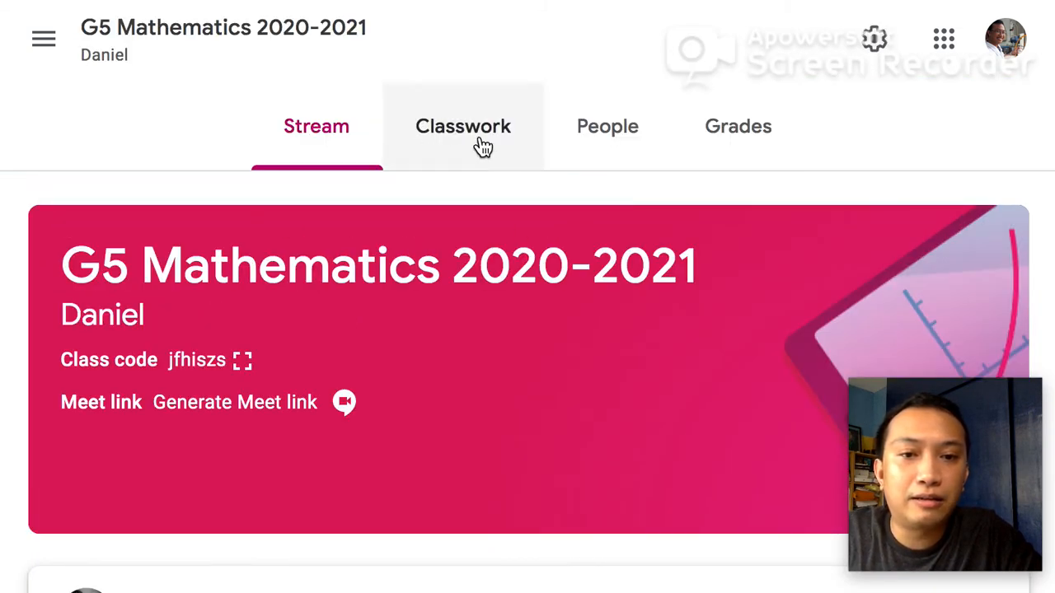
Start a new quiz assignment in the class's Classwork
{"action": "scroll", "coordinate": [414, 257], "scroll_direction": "down", "scroll_amount": 3}
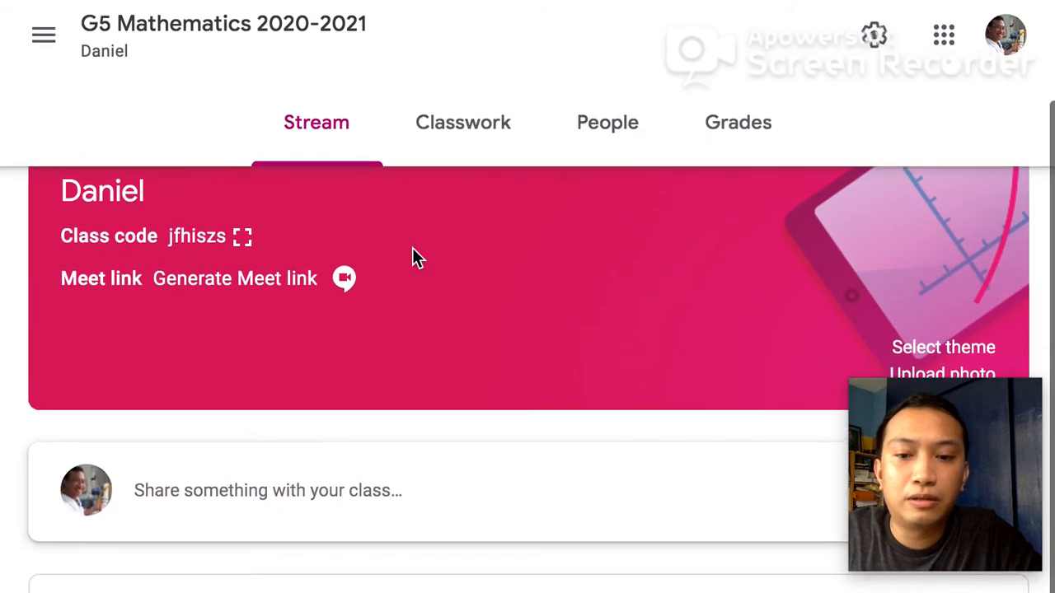
{"action": "scroll", "coordinate": [412, 256], "scroll_direction": "up", "scroll_amount": 3}
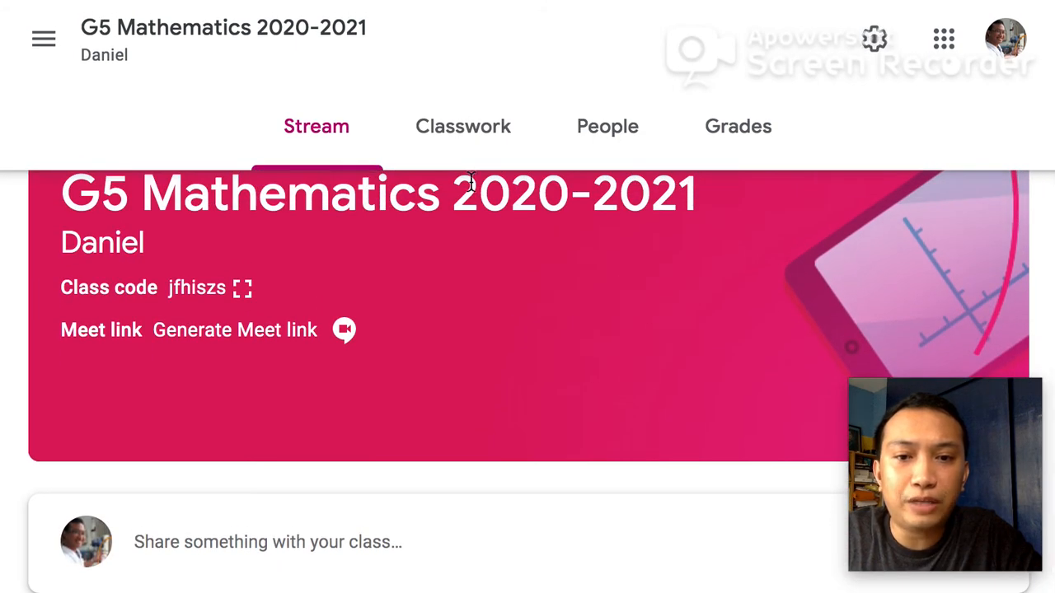
{"action": "left_click", "coordinate": [466, 142]}
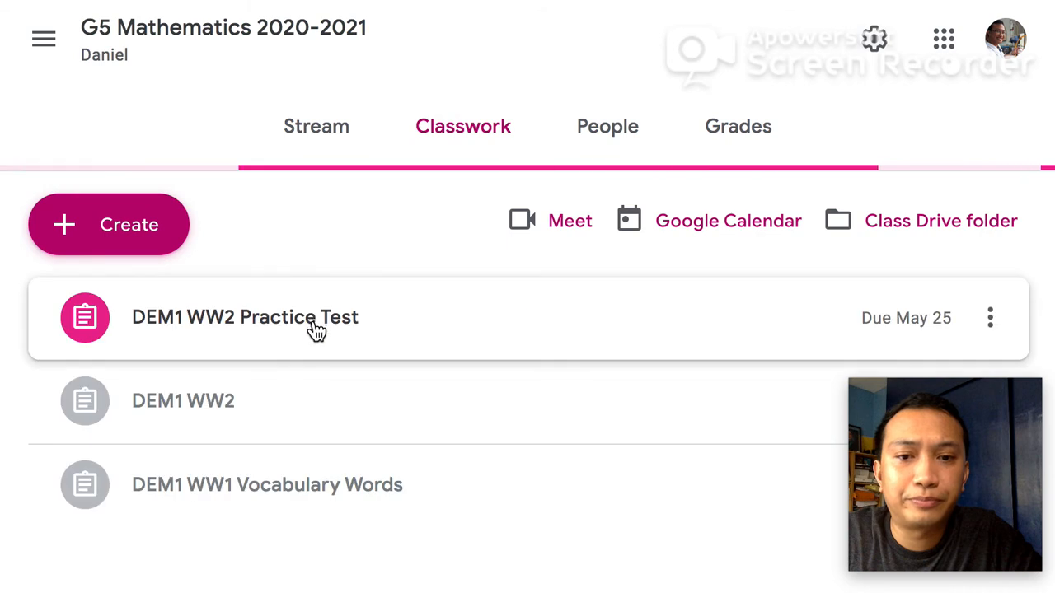
{"action": "left_click", "coordinate": [151, 237]}
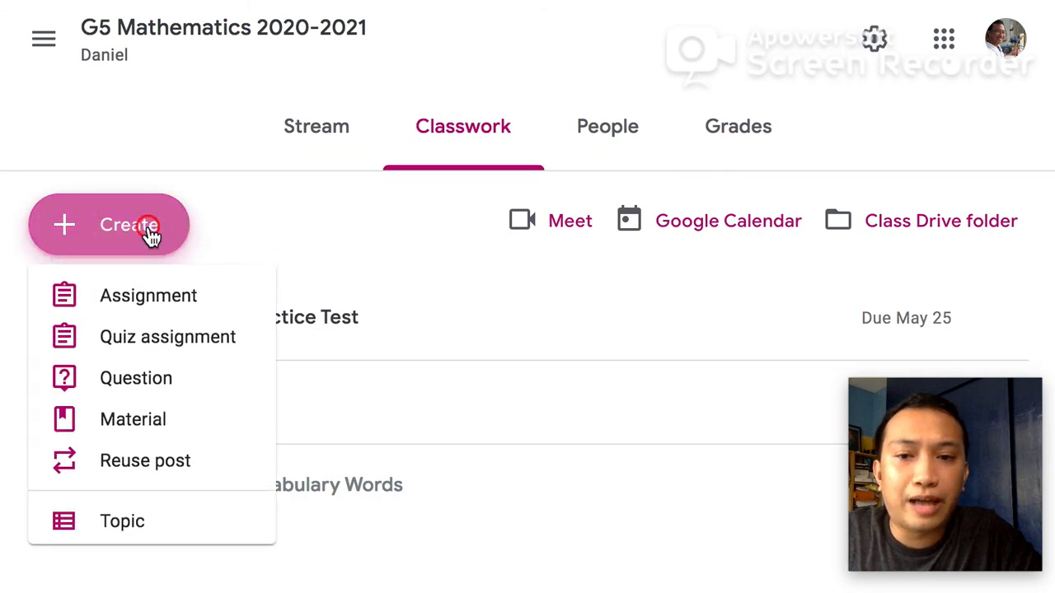
{"action": "left_click", "coordinate": [149, 337]}
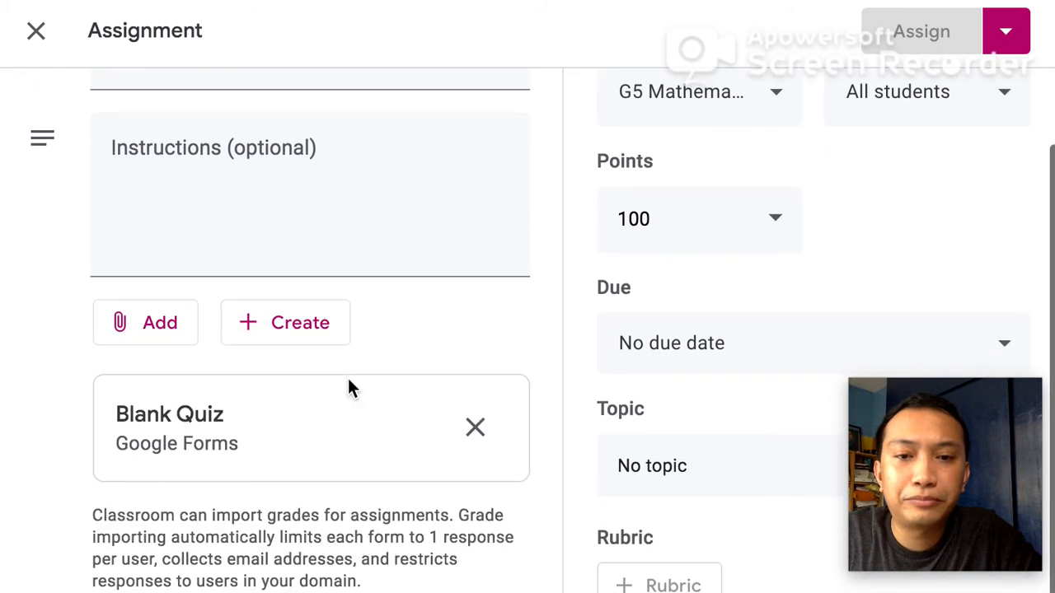
{"action": "scroll", "coordinate": [349, 379], "scroll_direction": "down", "scroll_amount": 1}
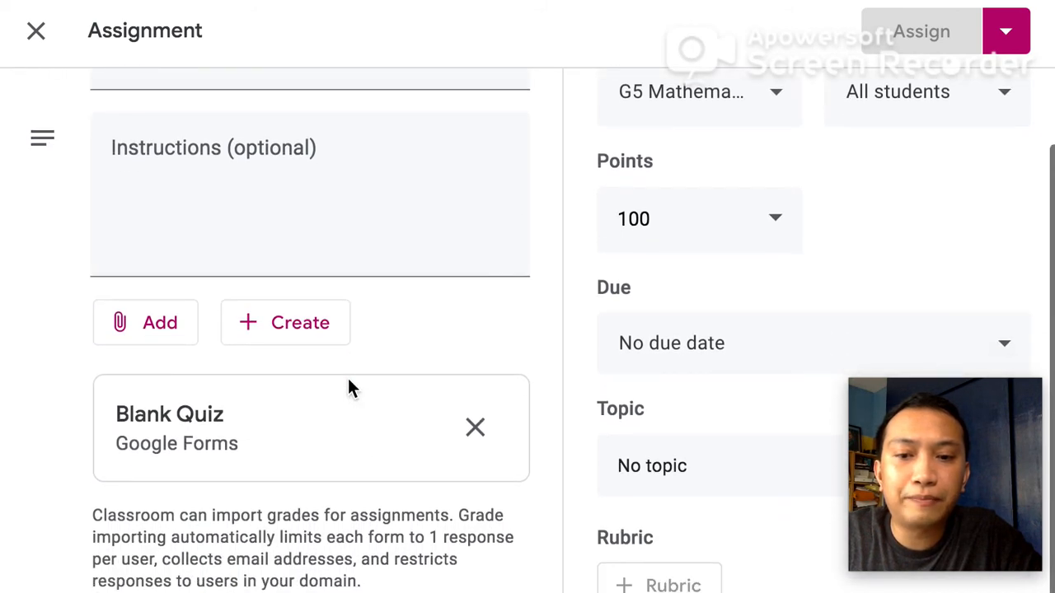
{"action": "left_click", "coordinate": [150, 331]}
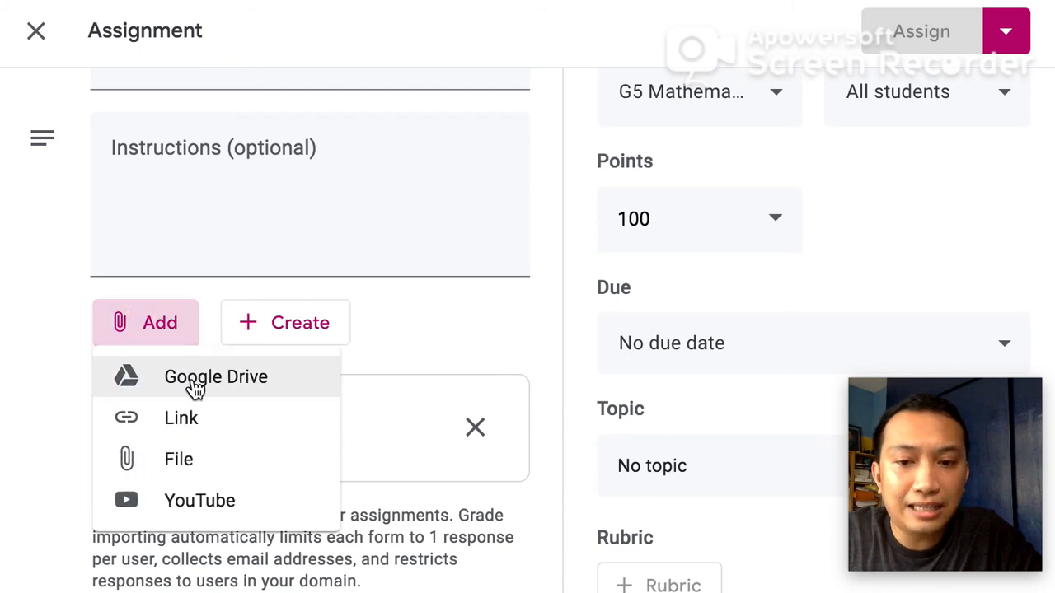
{"action": "left_click", "coordinate": [192, 381]}
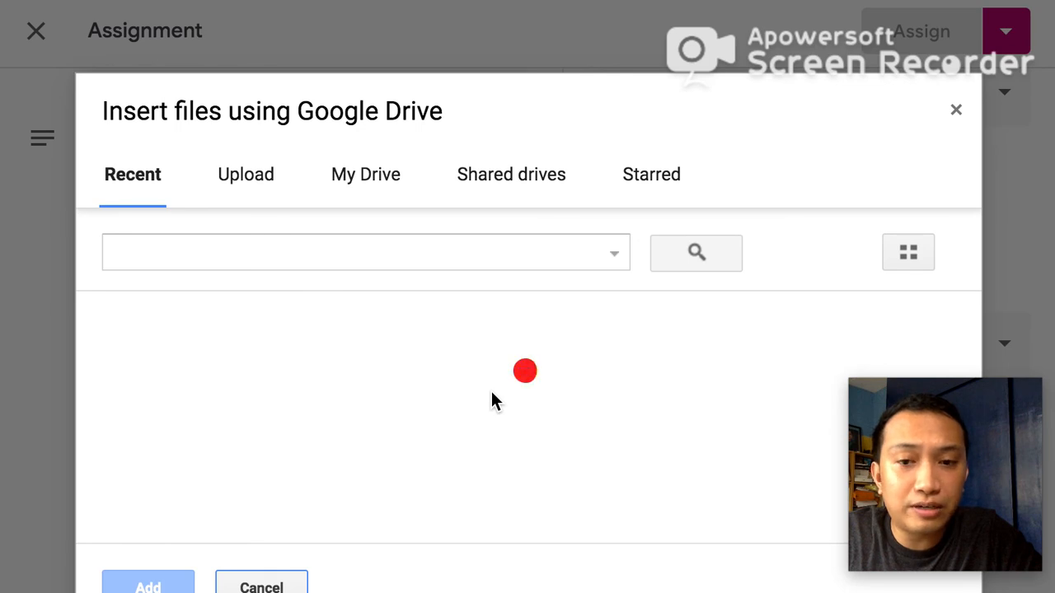
{"action": "scroll", "coordinate": [491, 394], "scroll_direction": "down", "scroll_amount": 10}
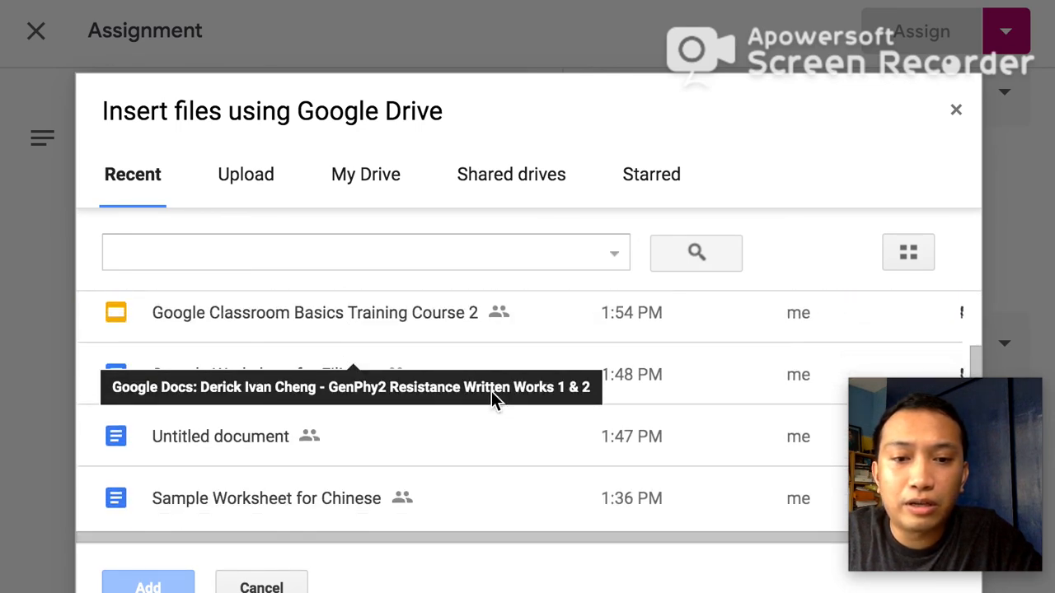
{"action": "left_click", "coordinate": [956, 111]}
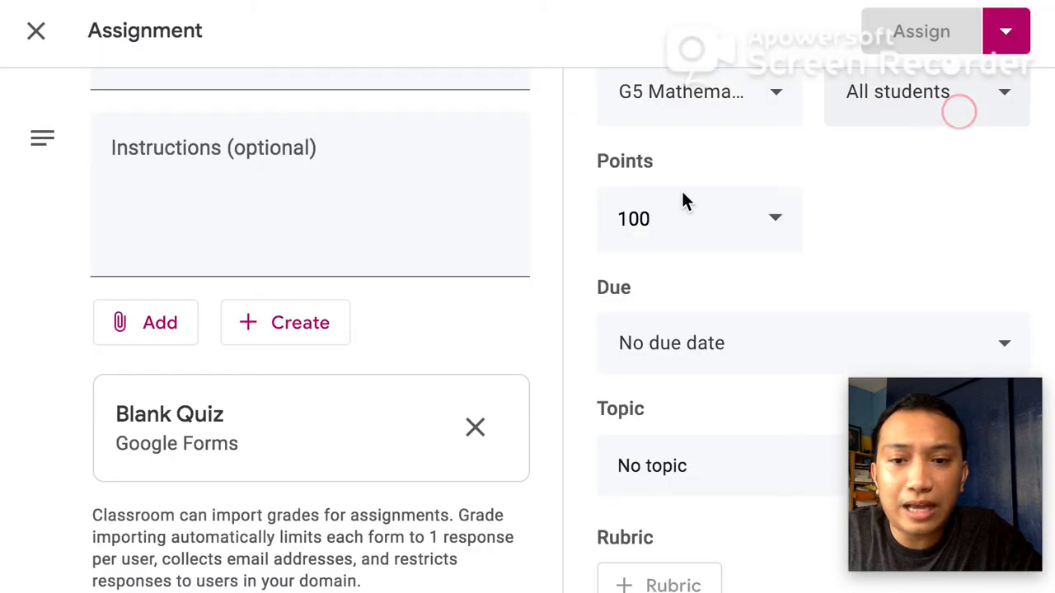
Open the attached Blank Quiz form and check its quiz settings without changing them
{"action": "left_click", "coordinate": [195, 426]}
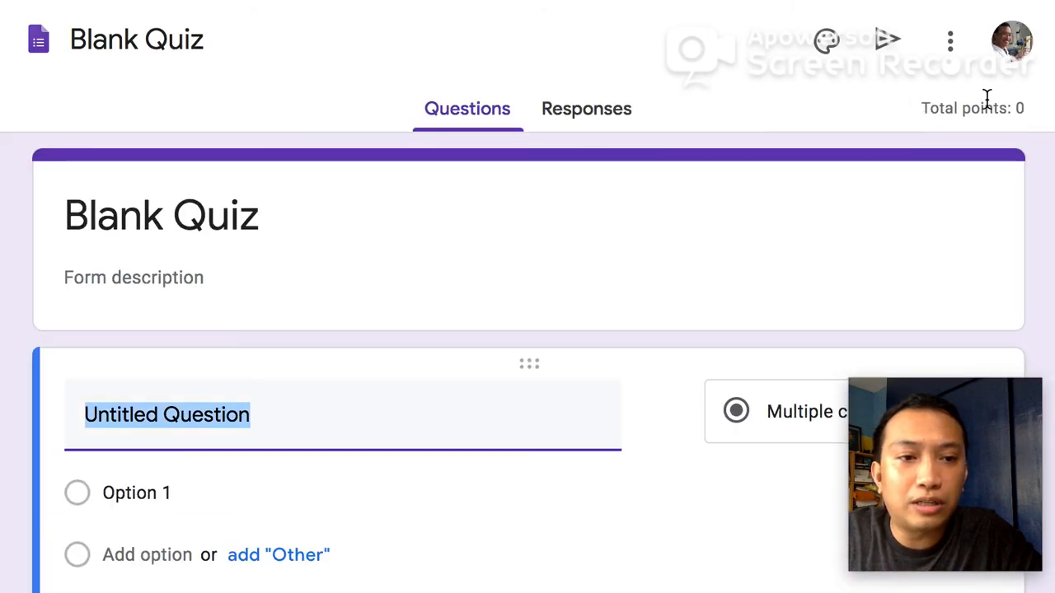
{"action": "left_click", "coordinate": [952, 49]}
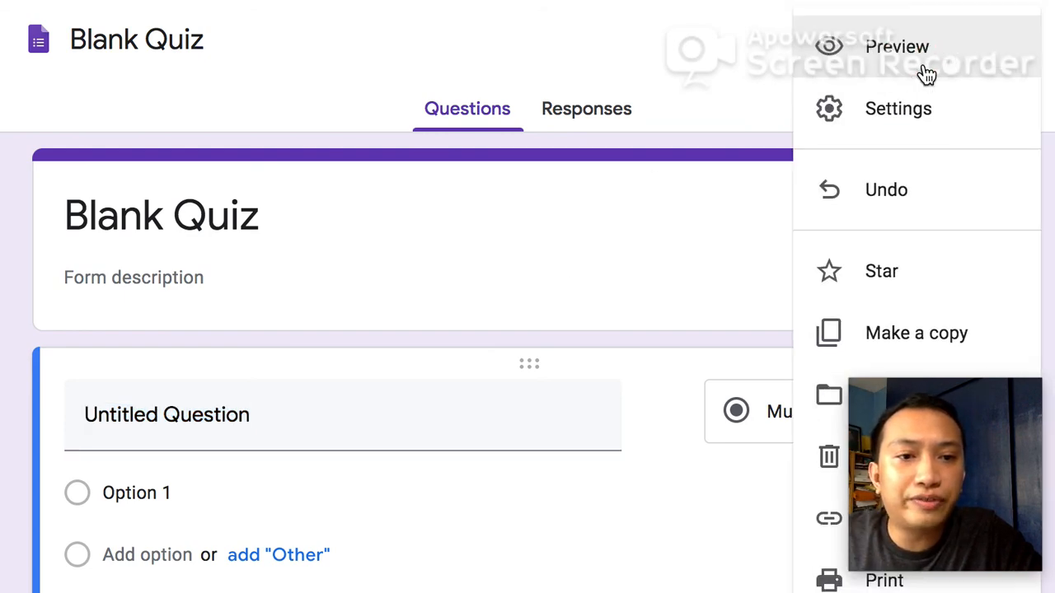
{"action": "left_click", "coordinate": [872, 121]}
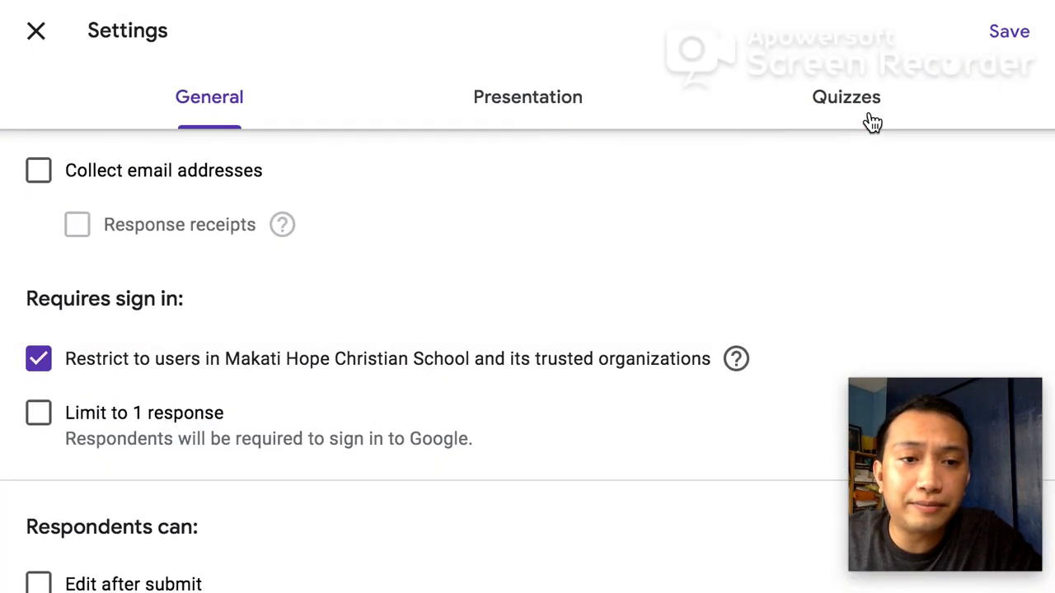
{"action": "left_click", "coordinate": [849, 112]}
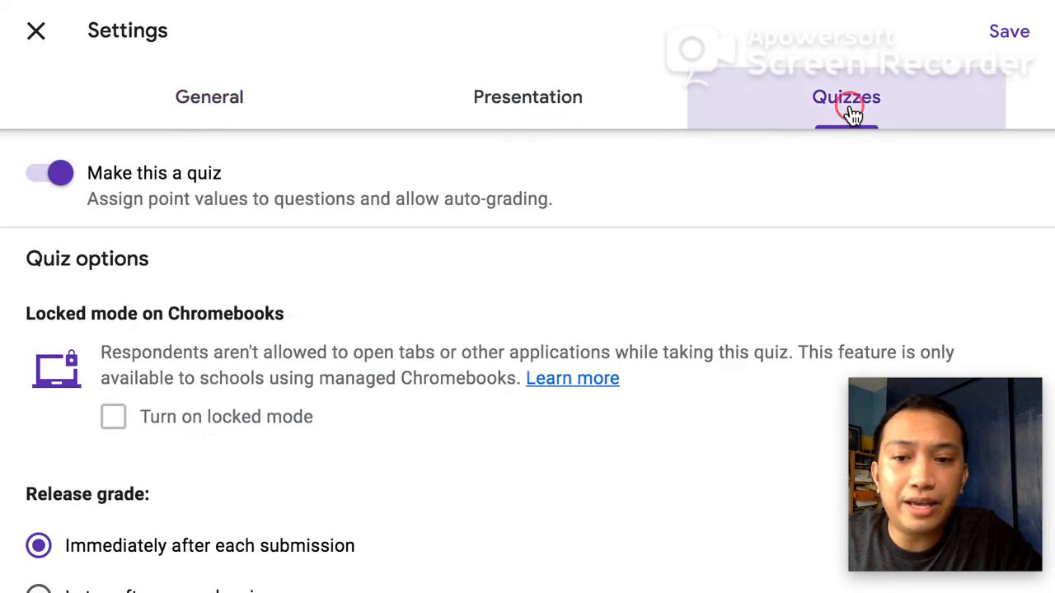
{"action": "left_click", "coordinate": [34, 34]}
Write the form's first multiple-choice question as "5 + 1" with the answer options 4, 6 and 7
{"action": "scroll", "coordinate": [200, 308], "scroll_direction": "down", "scroll_amount": 2}
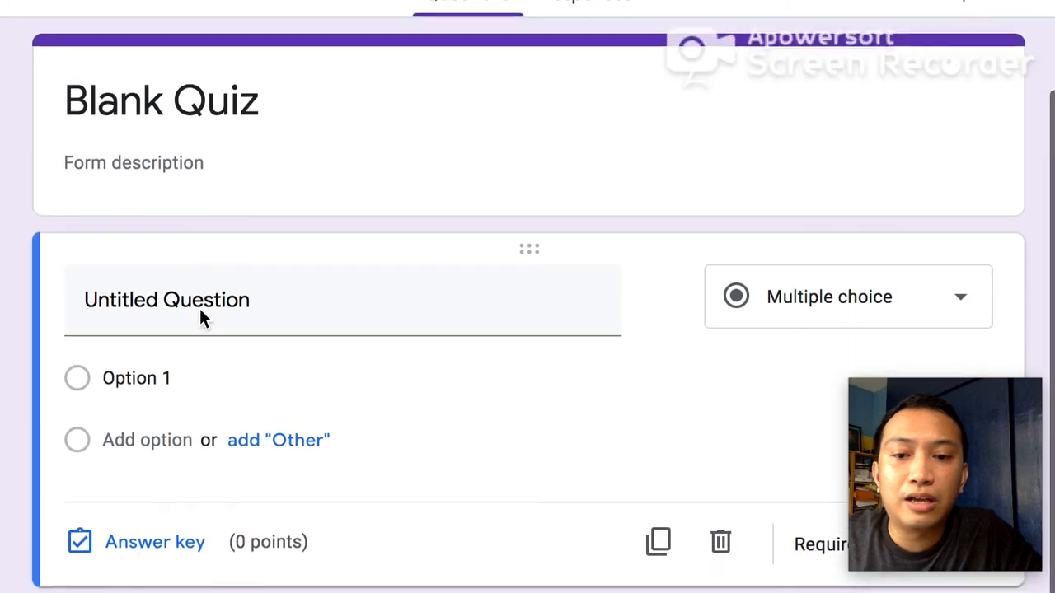
{"action": "left_click", "coordinate": [331, 239]}
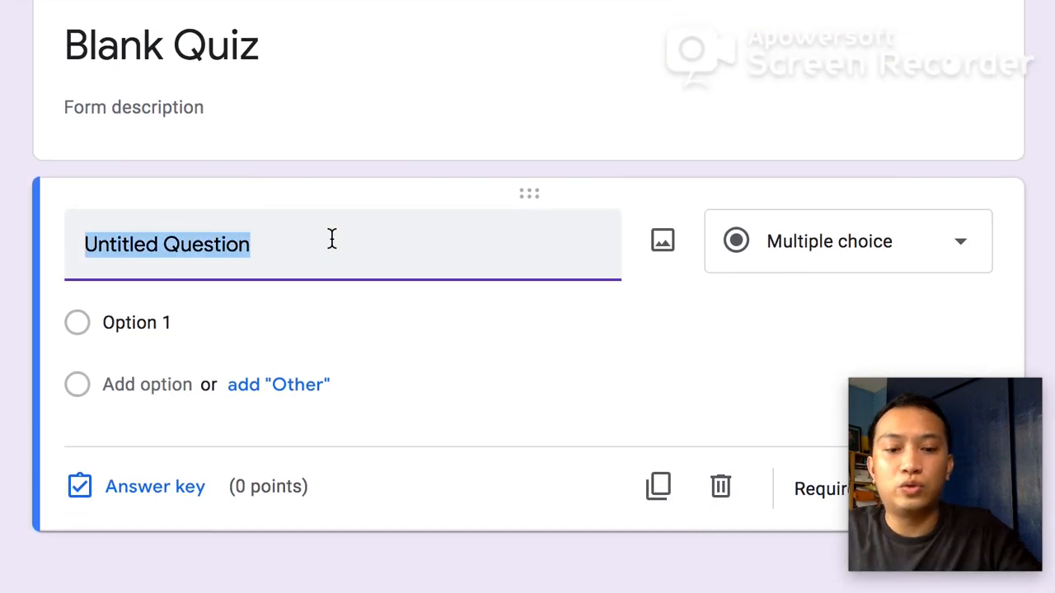
{"action": "type", "text": "5 + 1"}
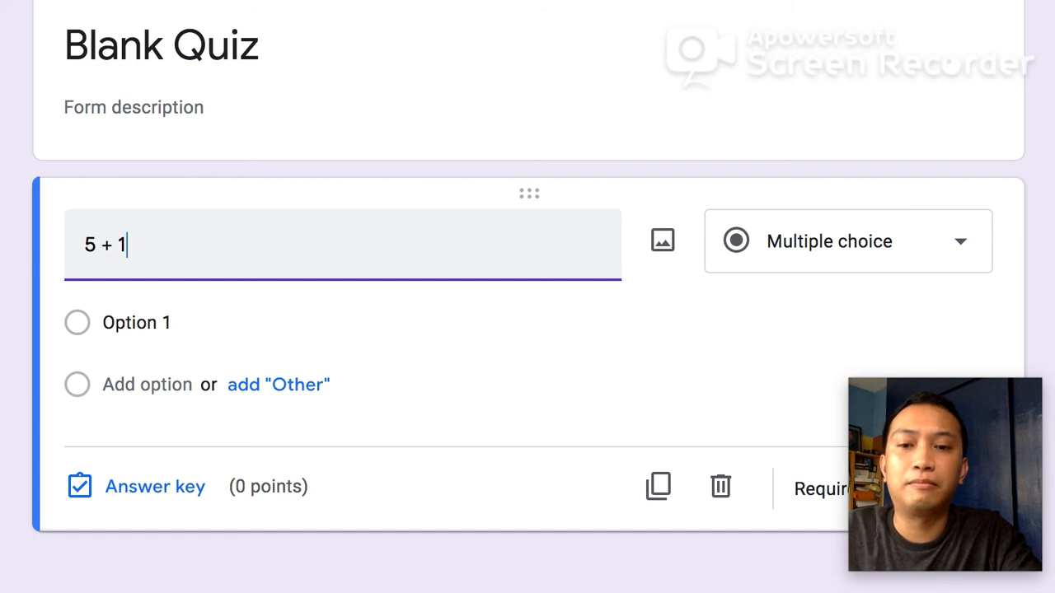
{"action": "left_click", "coordinate": [143, 319]}
{"action": "type", "text": "4"}
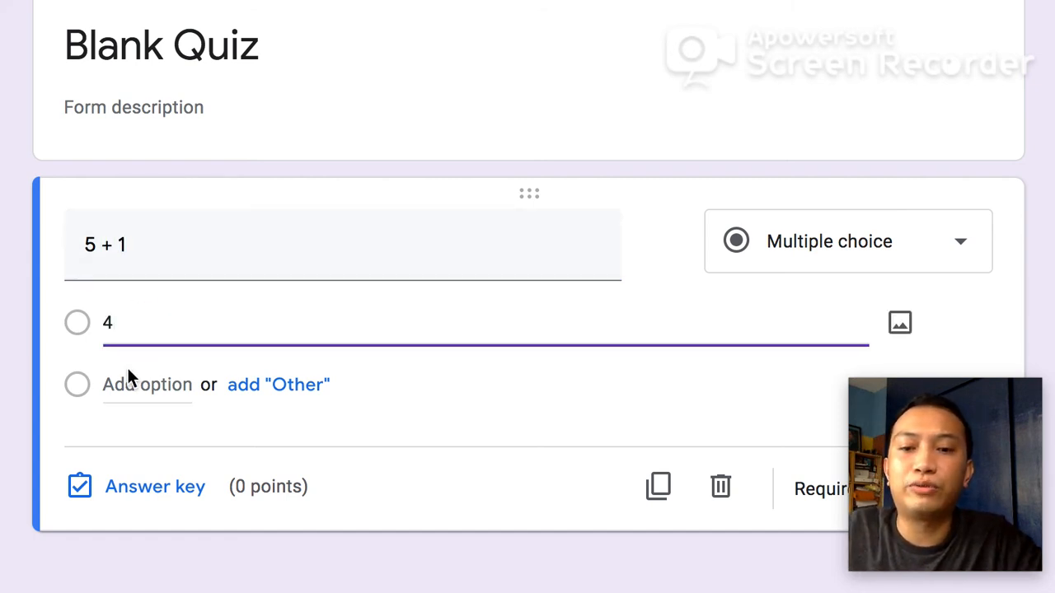
{"action": "left_click", "coordinate": [134, 429]}
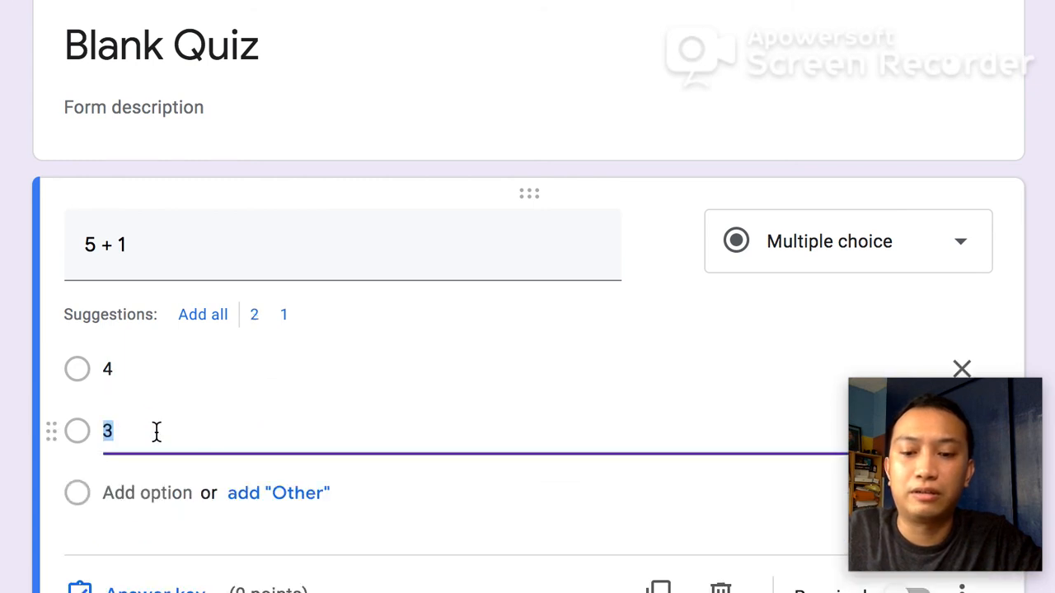
{"action": "type", "text": "6"}
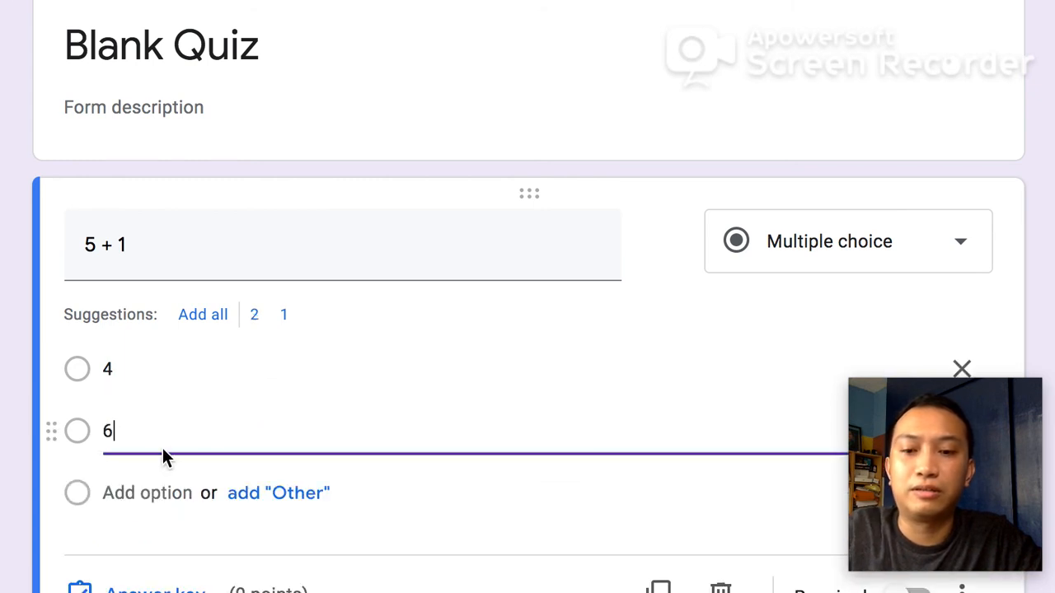
{"action": "left_click", "coordinate": [112, 493]}
{"action": "type", "text": "7"}
{"action": "scroll", "coordinate": [236, 489], "scroll_direction": "down", "scroll_amount": 2}
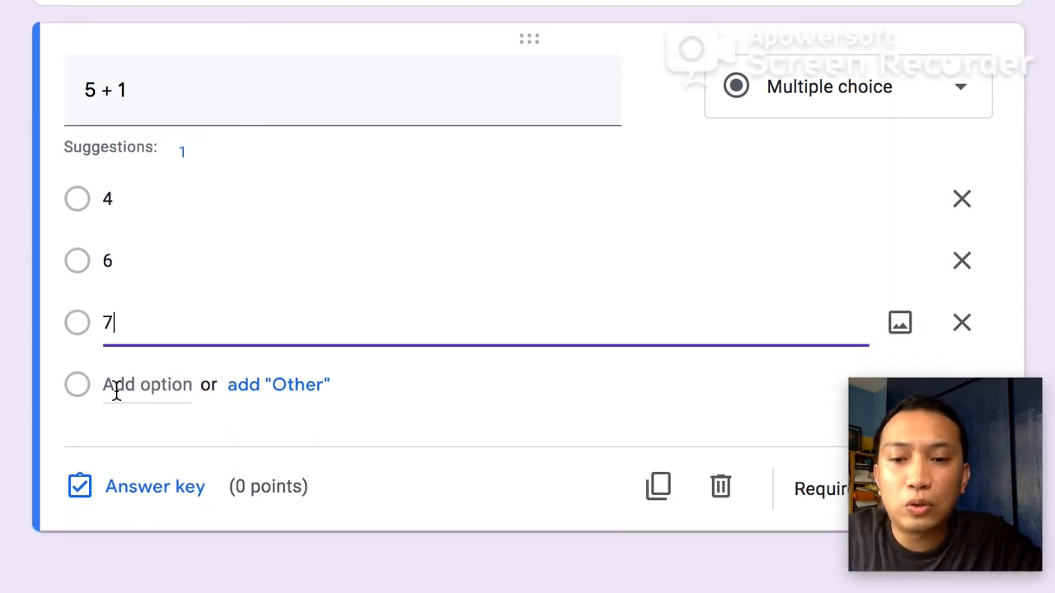
Mark 6 as the correct answer in the question's answer key and make it worth 1 point
{"action": "left_click", "coordinate": [145, 489]}
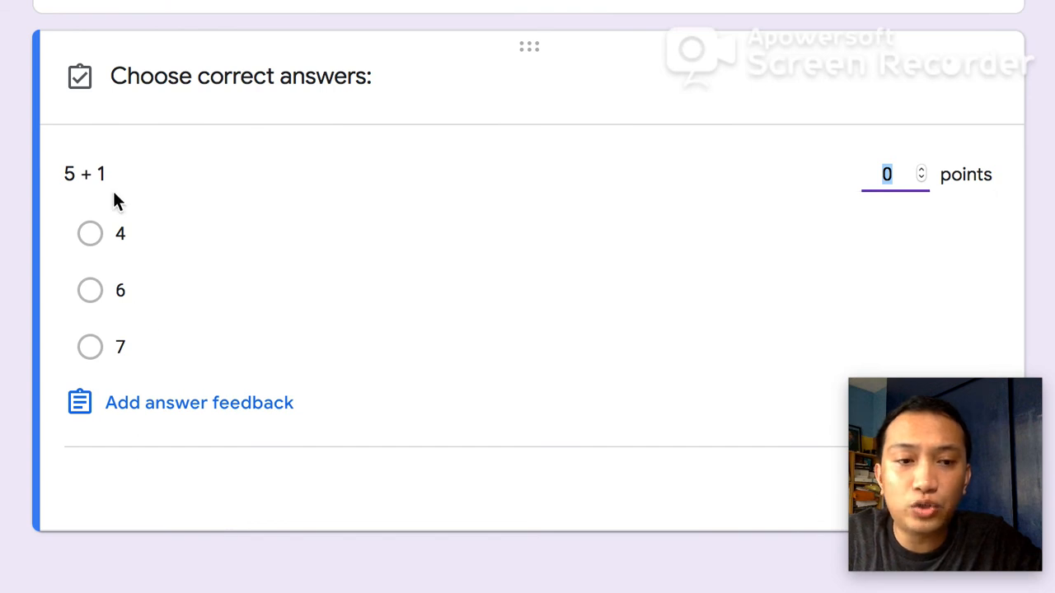
{"action": "left_click", "coordinate": [91, 293]}
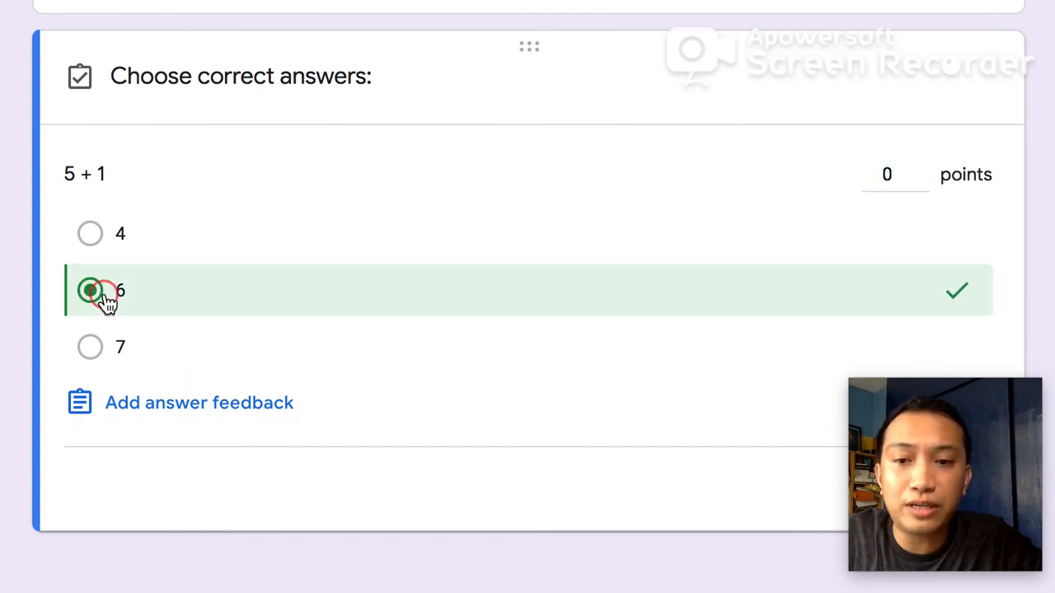
{"action": "left_click", "coordinate": [922, 170]}
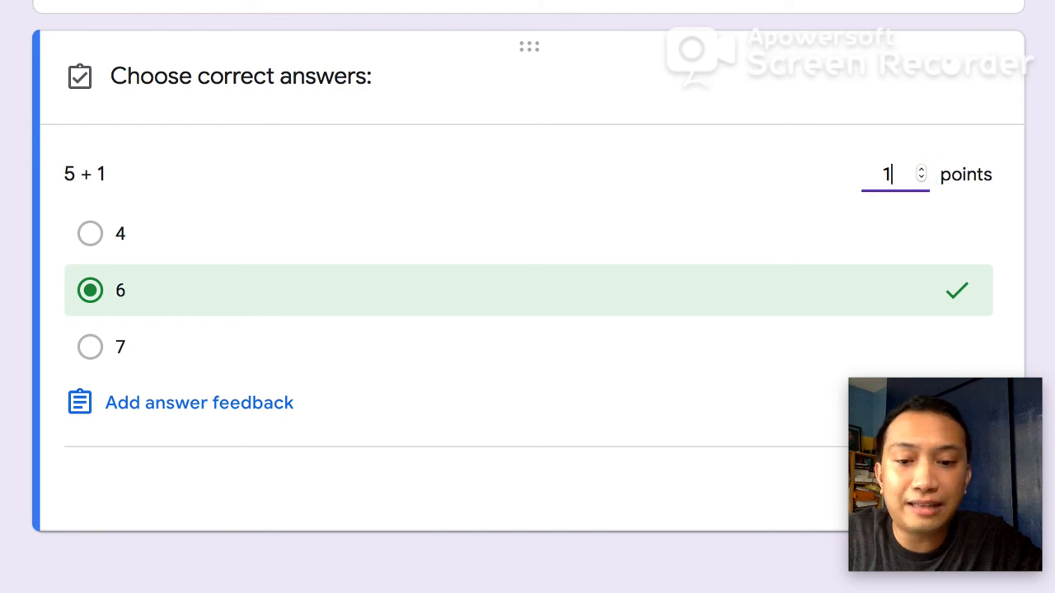
Rename the form file as "Test Quiz"
{"action": "scroll", "coordinate": [387, 523], "scroll_direction": "up", "scroll_amount": 5}
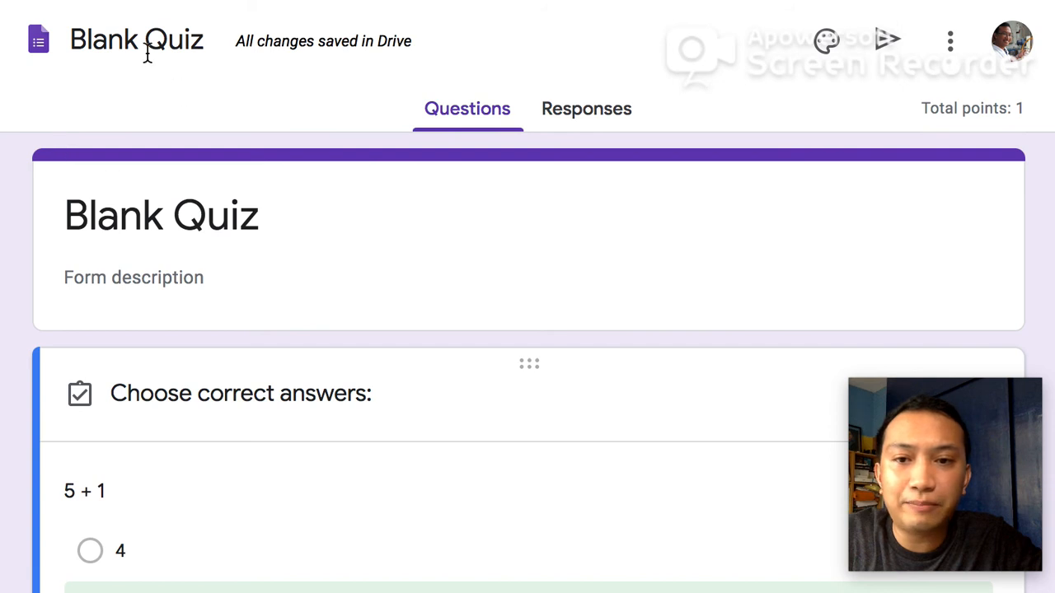
{"action": "left_click", "coordinate": [202, 38]}
{"action": "left_click_drag", "start_coordinate": [192, 39], "coordinate": [70, 39]}
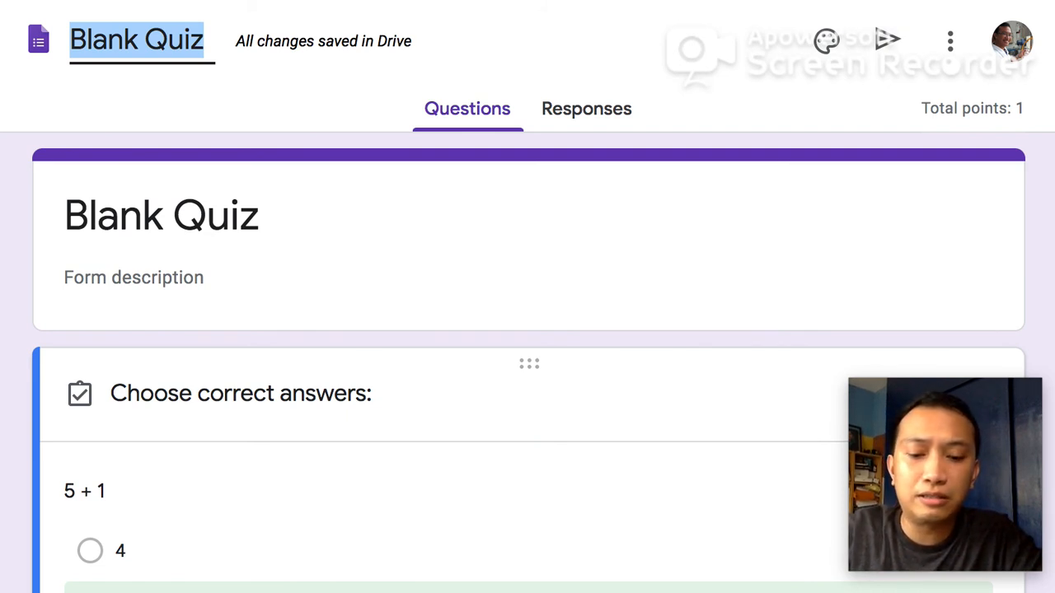
{"action": "type", "text": "Test QUi"}
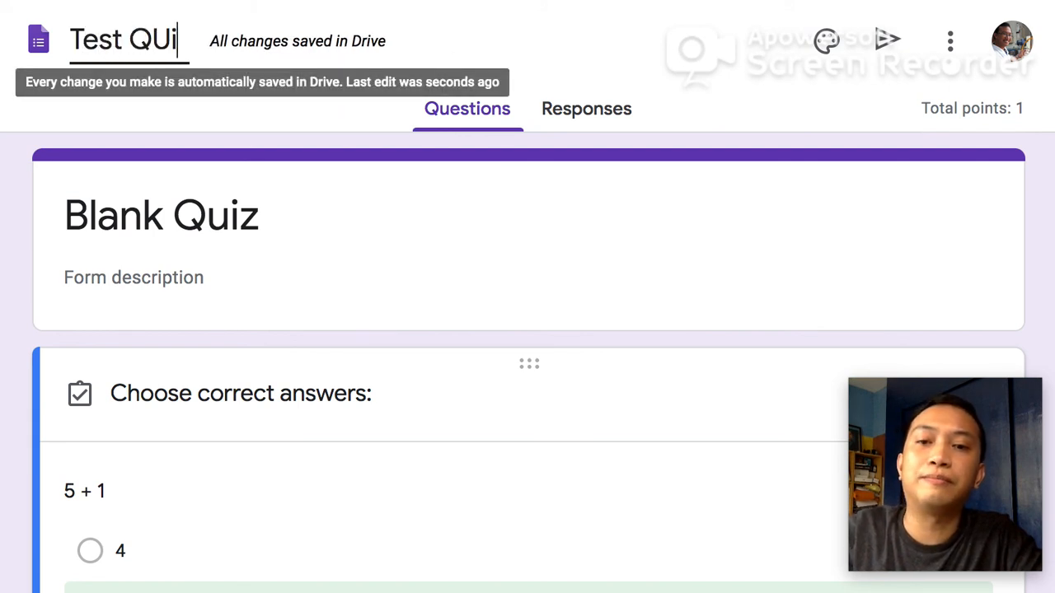
{"action": "key", "text": "BackSpace"}
{"action": "key", "text": "BackSpace"}
{"action": "type", "text": "uiz"}
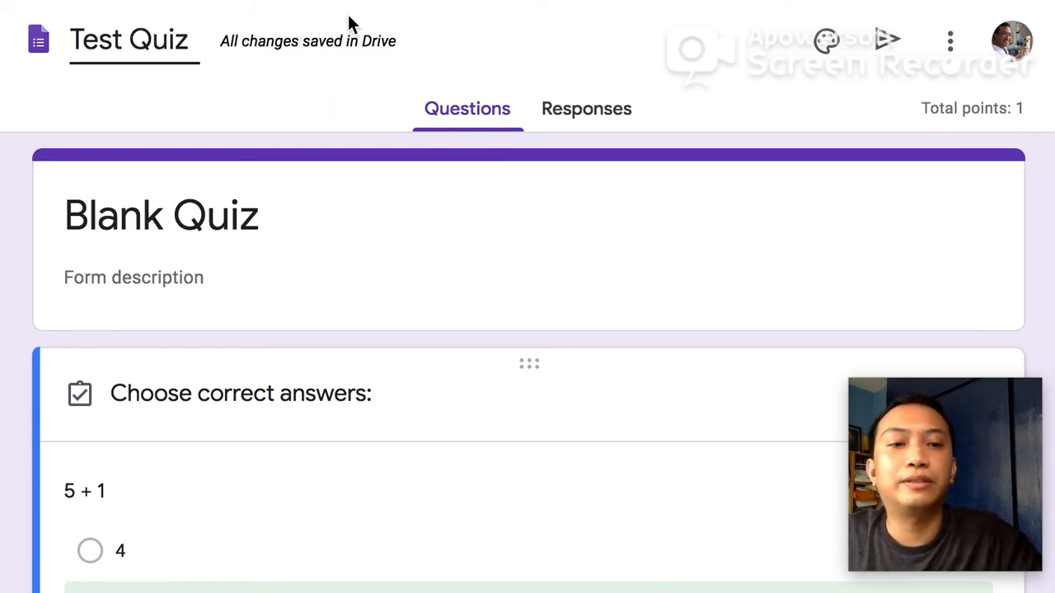
Look at the form's sending options, close them and return to the assignment draft in Classroom
{"action": "left_click", "coordinate": [894, 39]}
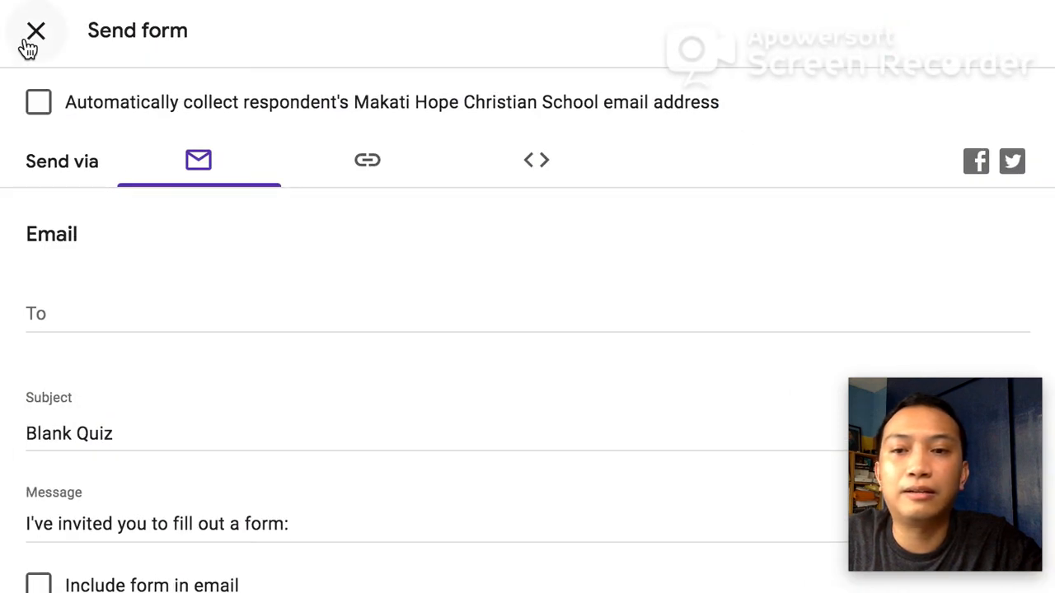
{"action": "left_click", "coordinate": [29, 37]}
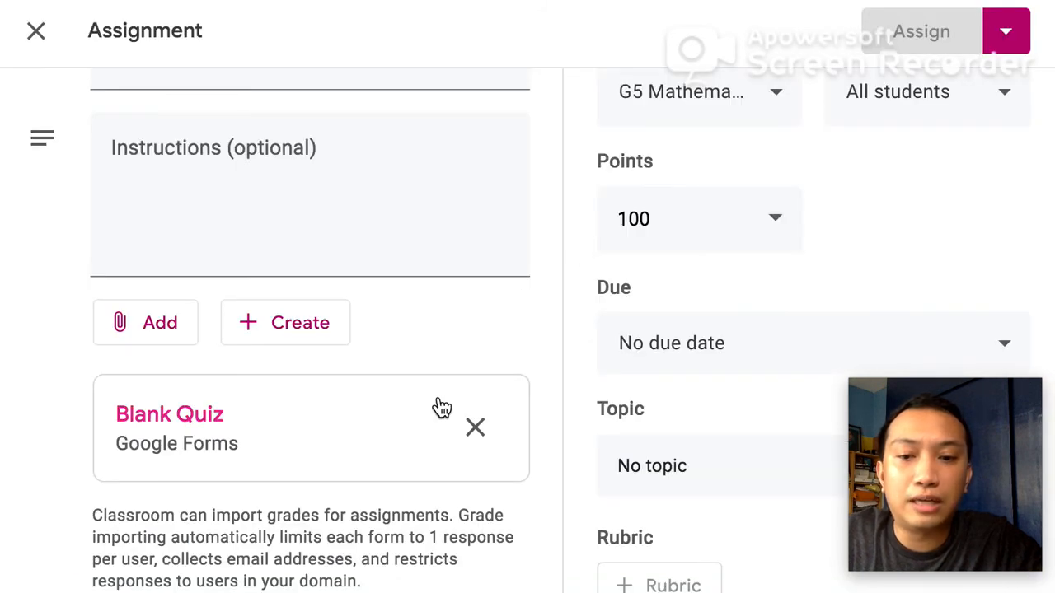
Remove the attached Blank Quiz form from the assignment draft
{"action": "scroll", "coordinate": [432, 416], "scroll_direction": "up", "scroll_amount": 2}
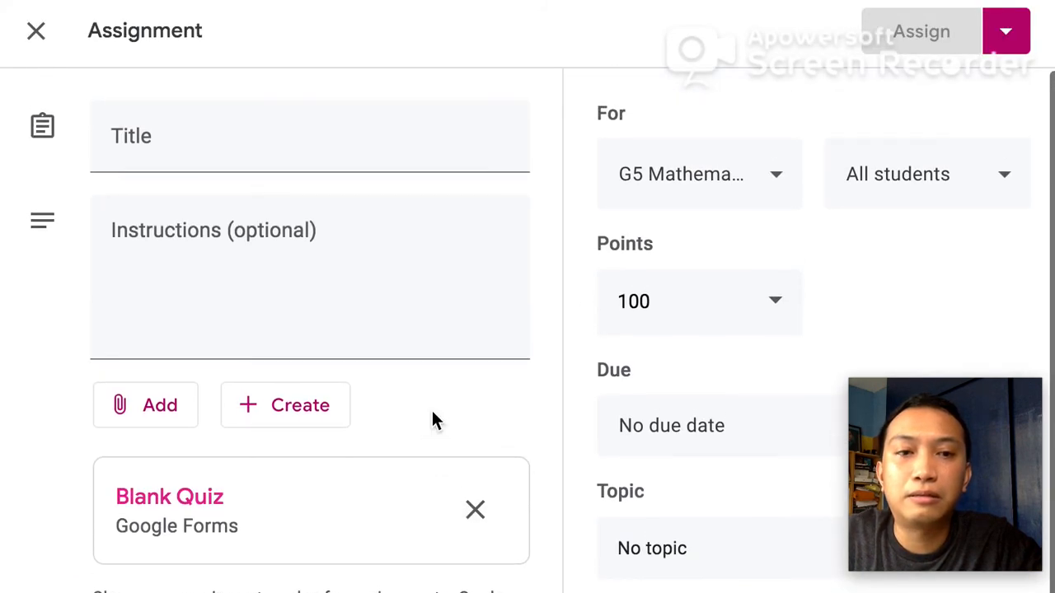
{"action": "scroll", "coordinate": [435, 420], "scroll_direction": "down", "scroll_amount": 2}
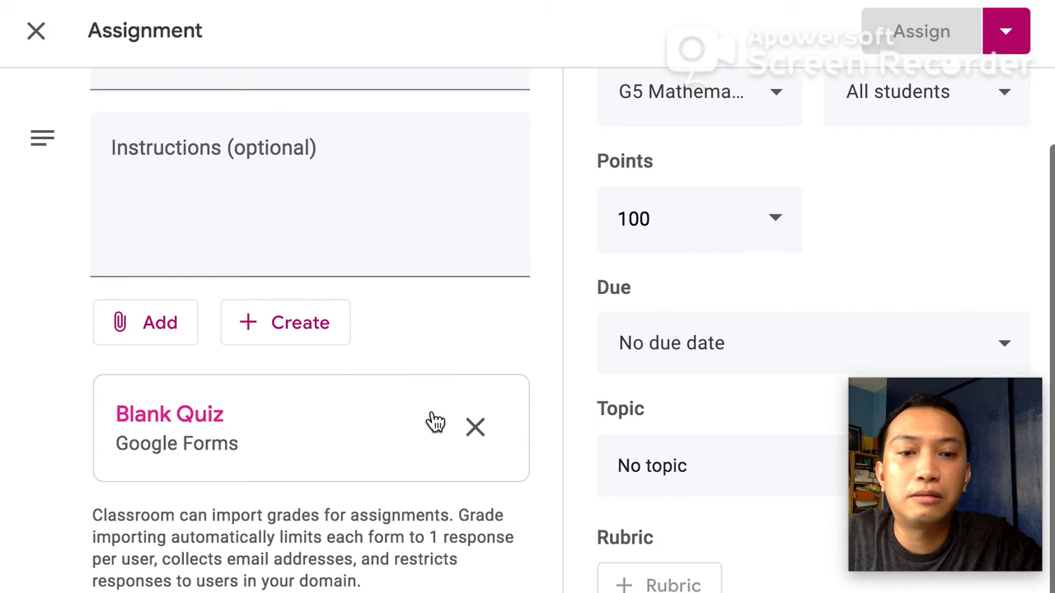
{"action": "left_click", "coordinate": [477, 430]}
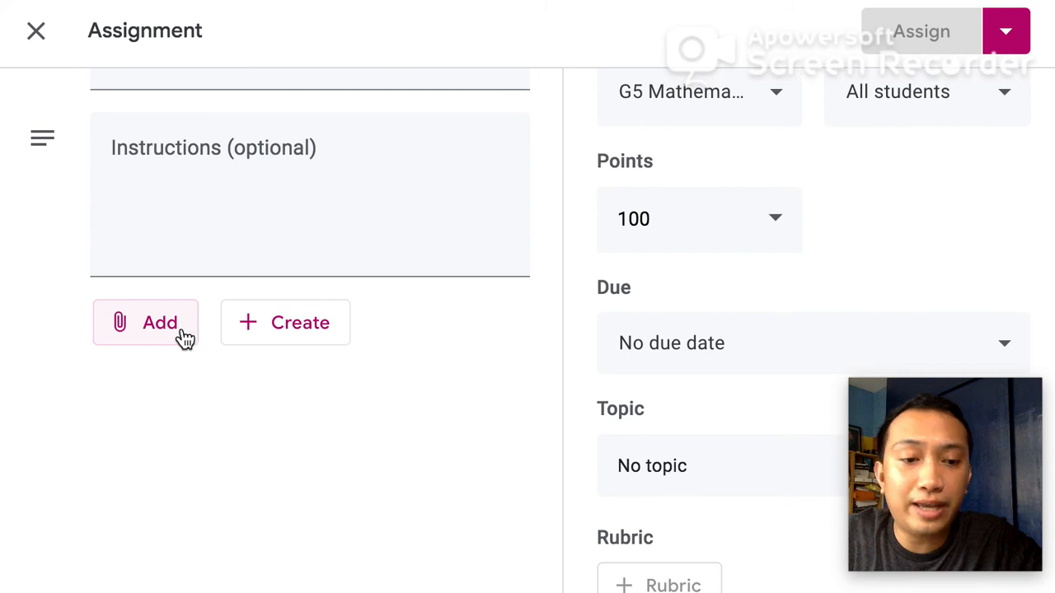
Attach the Test Quiz form from the recent Google Drive files to the assignment
{"action": "left_click", "coordinate": [149, 337]}
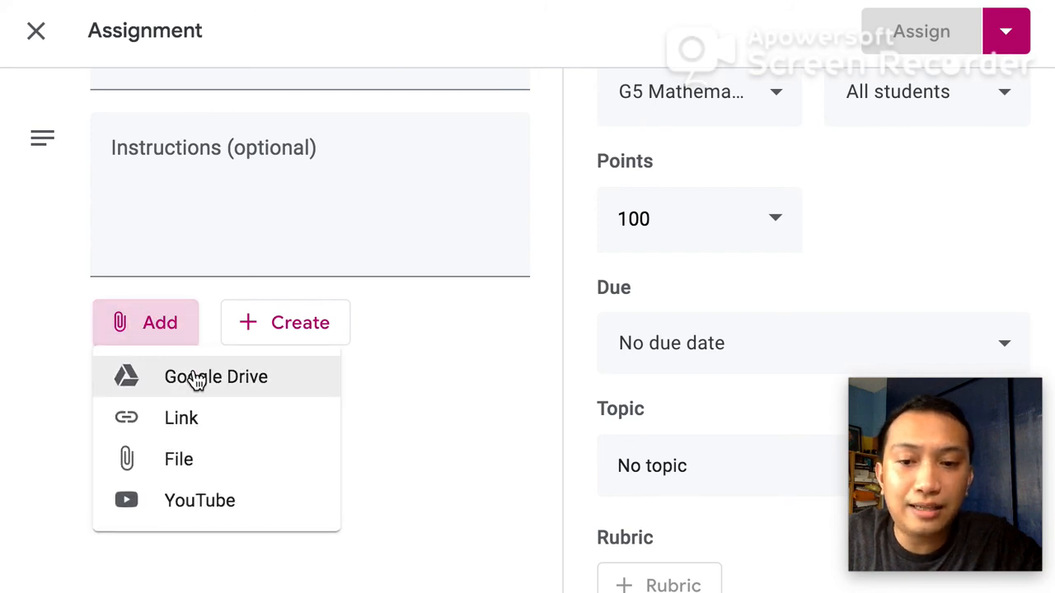
{"action": "left_click", "coordinate": [193, 376]}
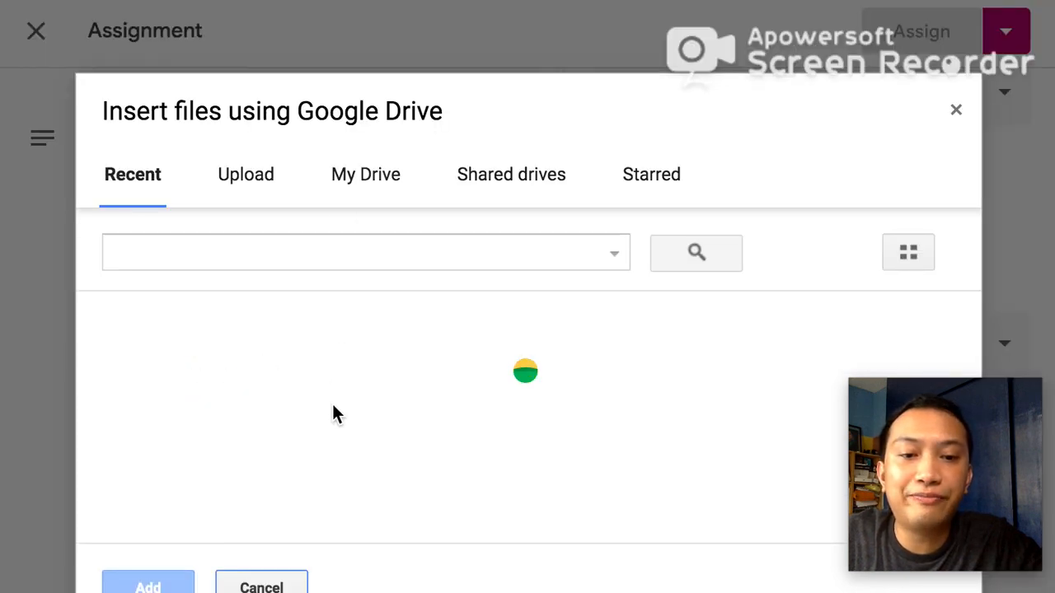
{"action": "scroll", "coordinate": [330, 404], "scroll_direction": "down", "scroll_amount": 2}
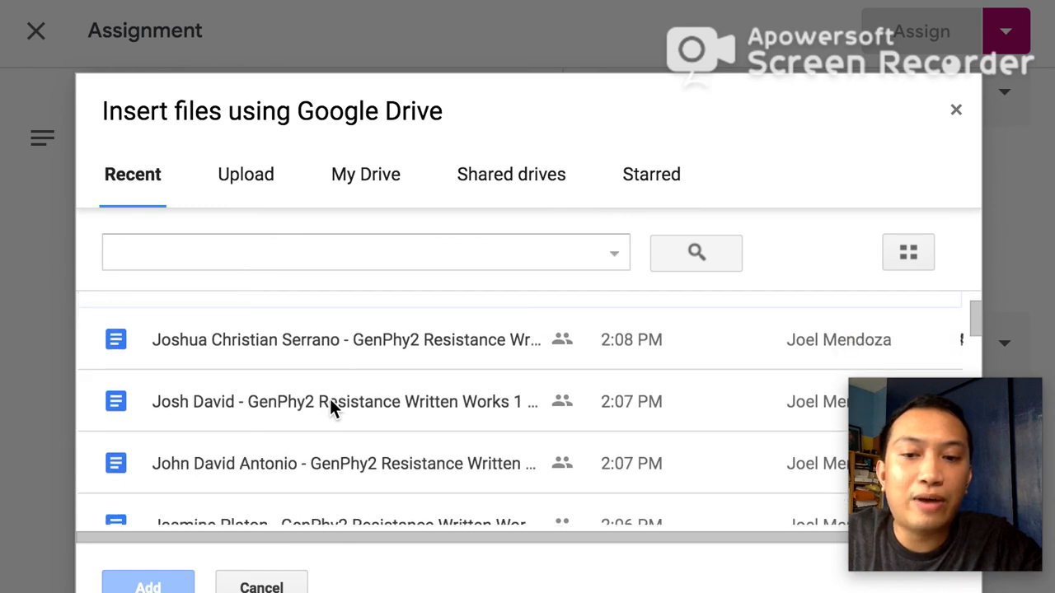
{"action": "scroll", "coordinate": [224, 379], "scroll_direction": "up", "scroll_amount": 1}
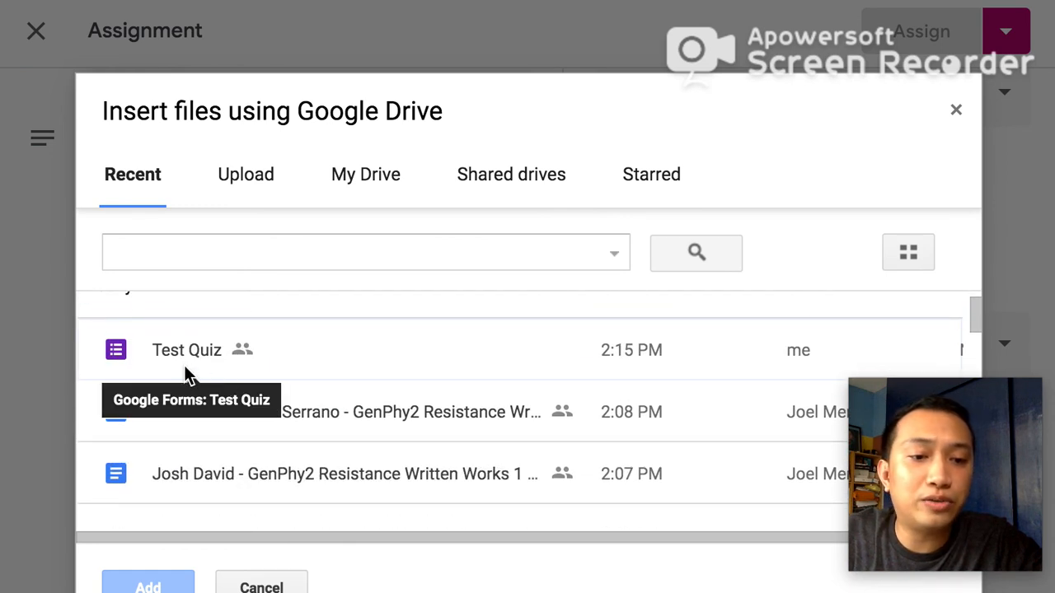
{"action": "left_click", "coordinate": [183, 365]}
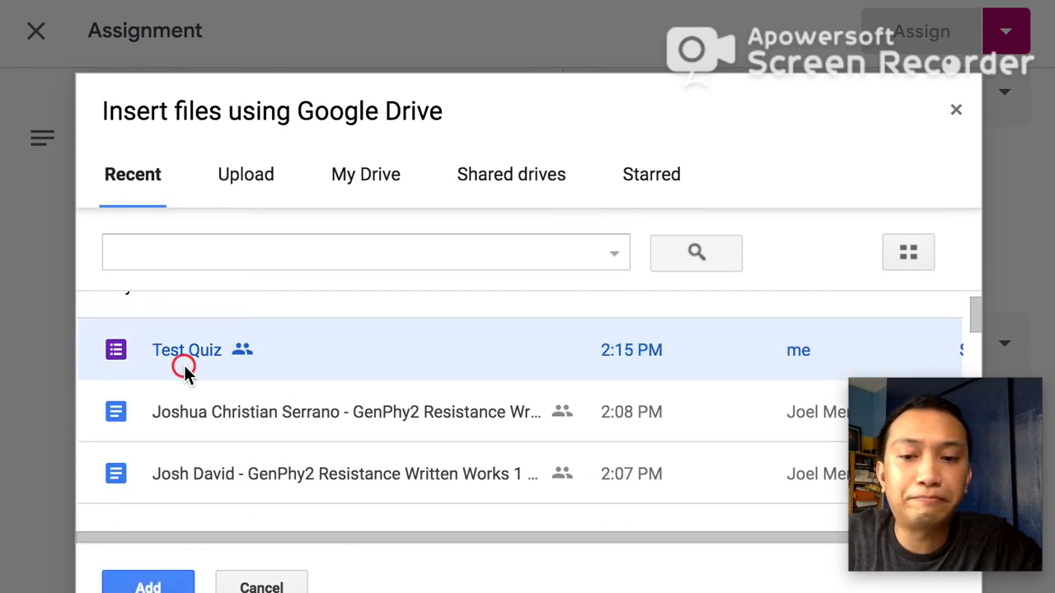
{"action": "left_click", "coordinate": [171, 585]}
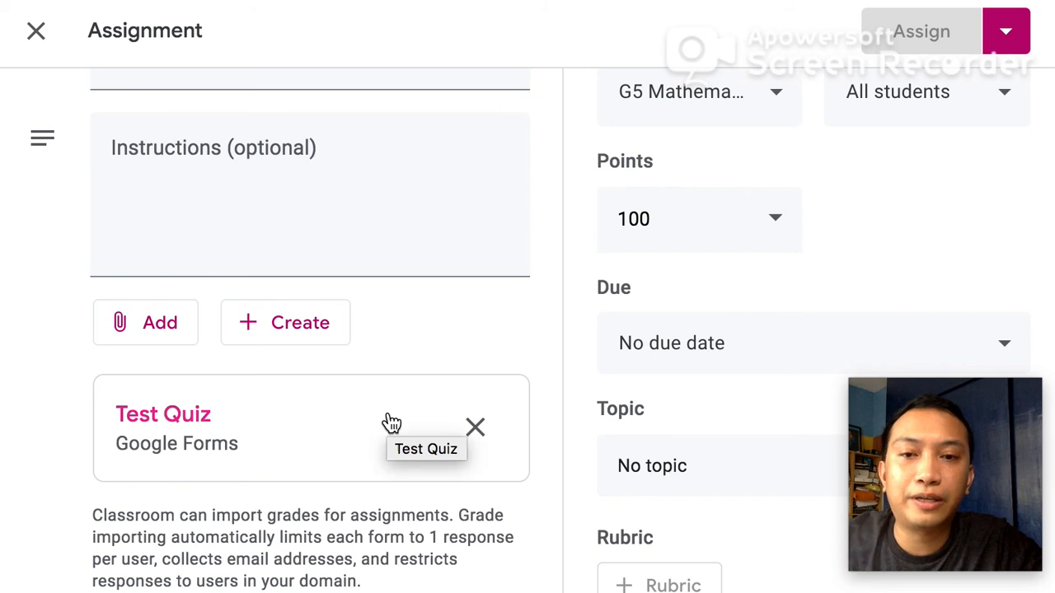
Title the assignment "WW1 Test Quiz"
{"action": "scroll", "coordinate": [272, 349], "scroll_direction": "up", "scroll_amount": 1}
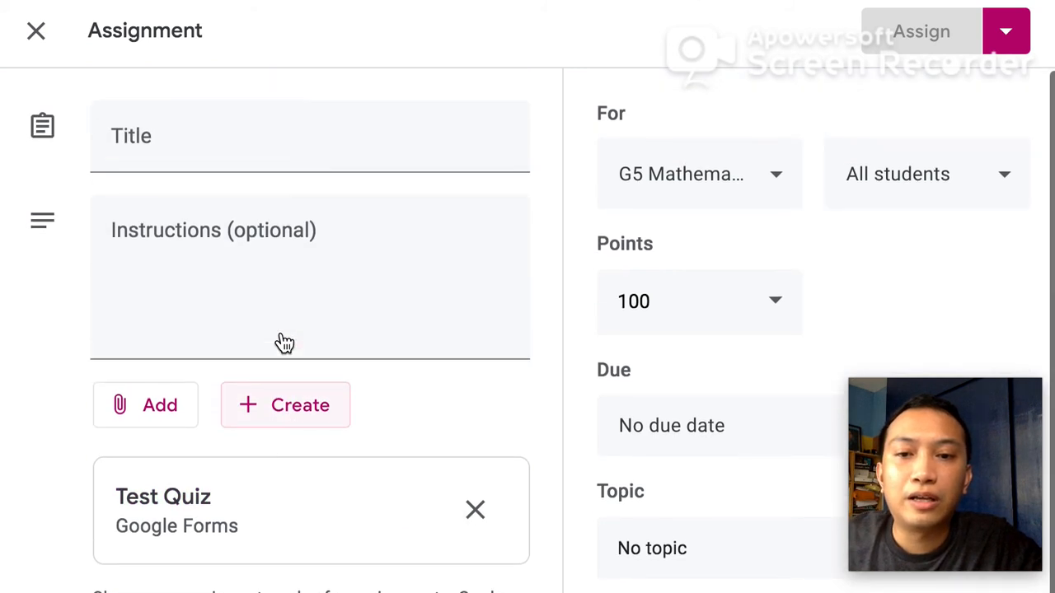
{"action": "left_click", "coordinate": [157, 157]}
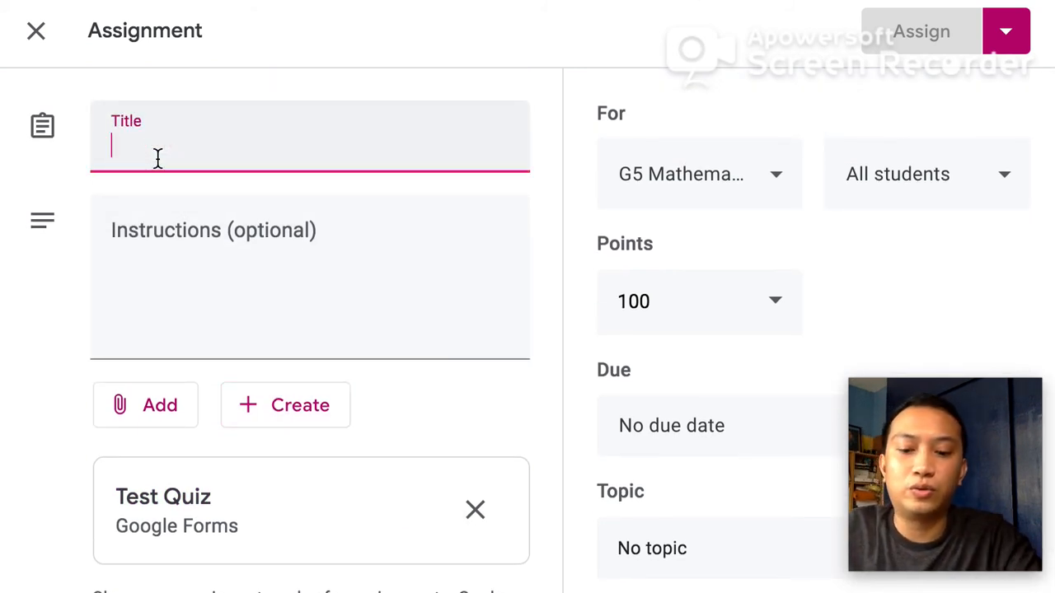
{"action": "type", "text": "WW1"}
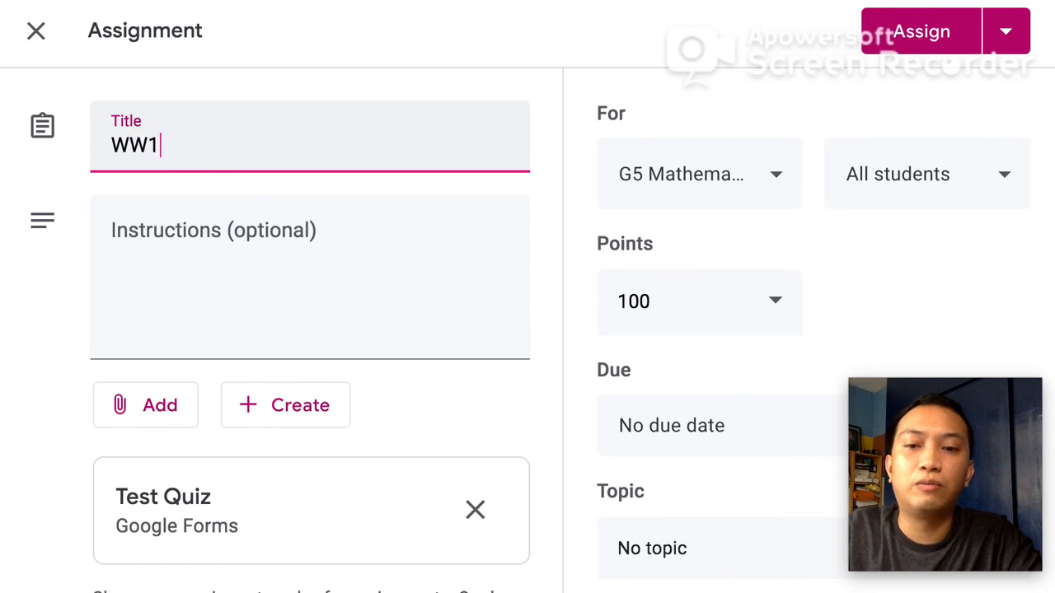
{"action": "type", "text": " Test Quix"}
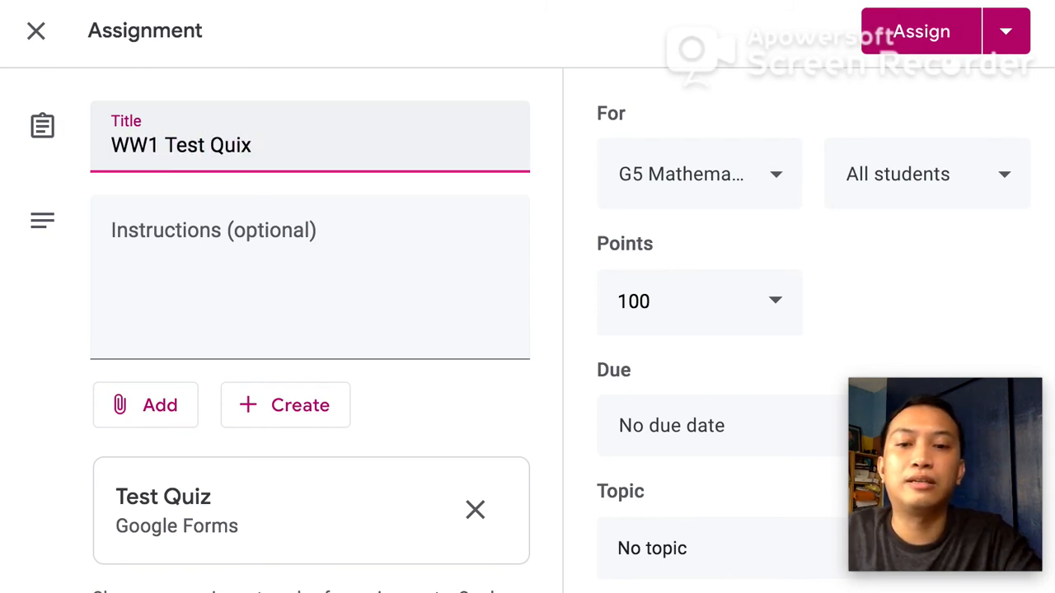
{"action": "key", "text": "BackSpace"}
{"action": "type", "text": "z"}
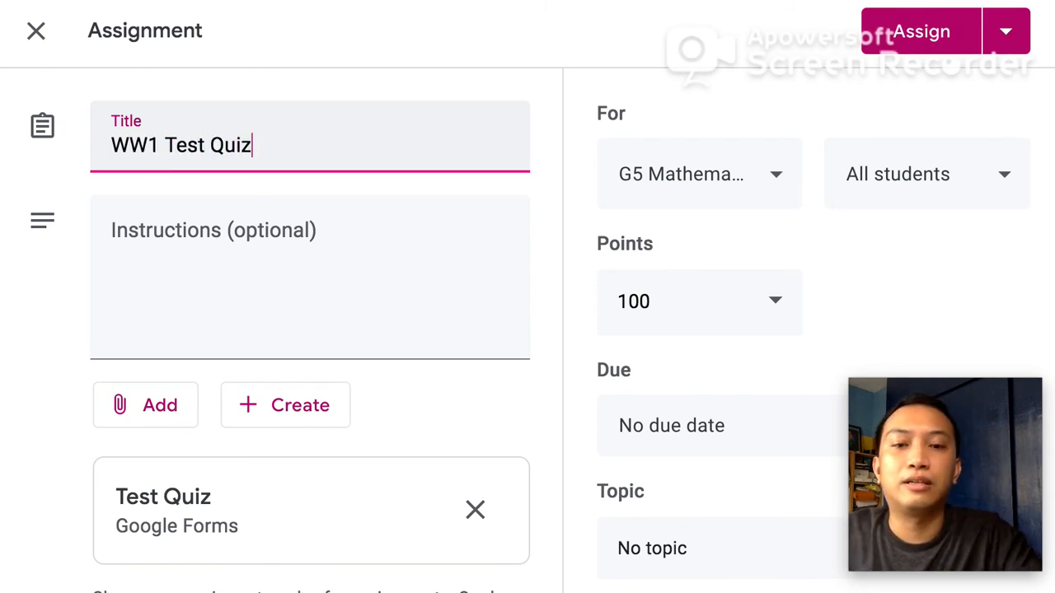
Set the assignment's points to 1
{"action": "scroll", "coordinate": [264, 244], "scroll_direction": "down", "scroll_amount": 1}
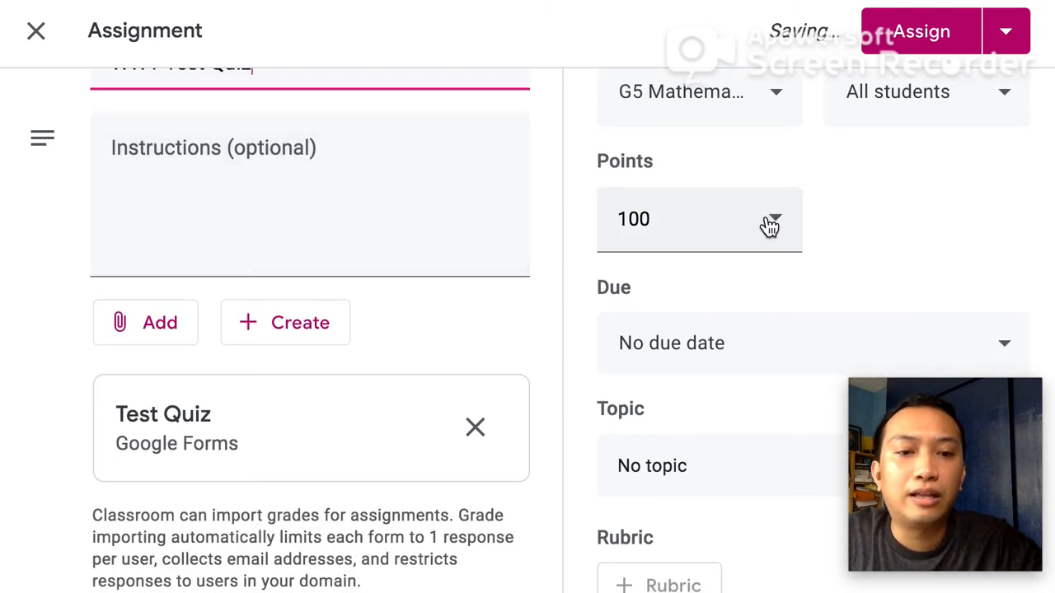
{"action": "left_click", "coordinate": [763, 216]}
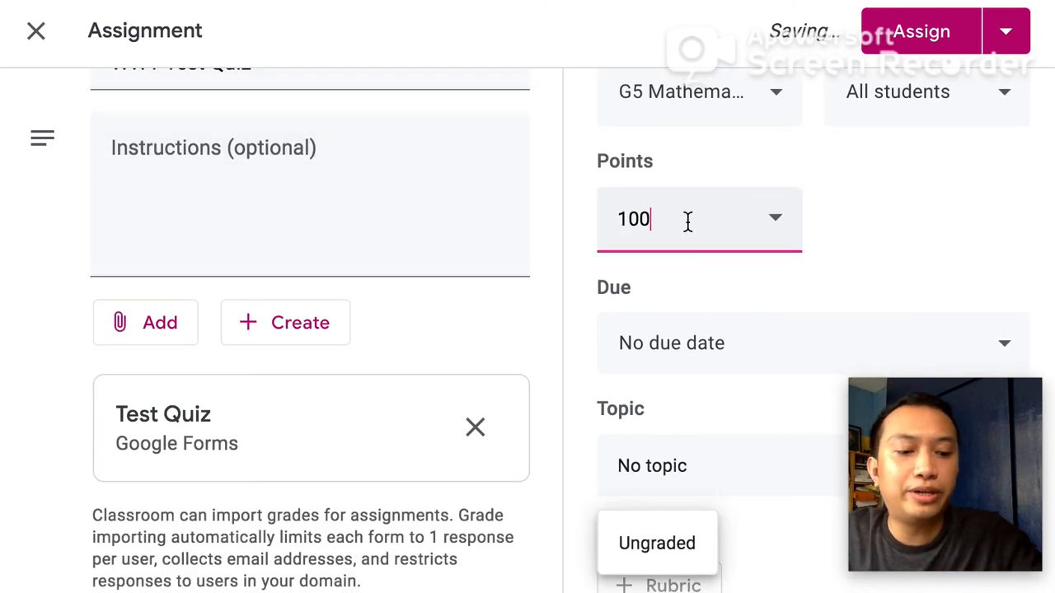
{"action": "key", "text": "BackSpace"}
{"action": "key", "text": "BackSpace"}
{"action": "type", "text": "00"}
{"action": "key", "text": "BackSpace"}
{"action": "key", "text": "BackSpace"}
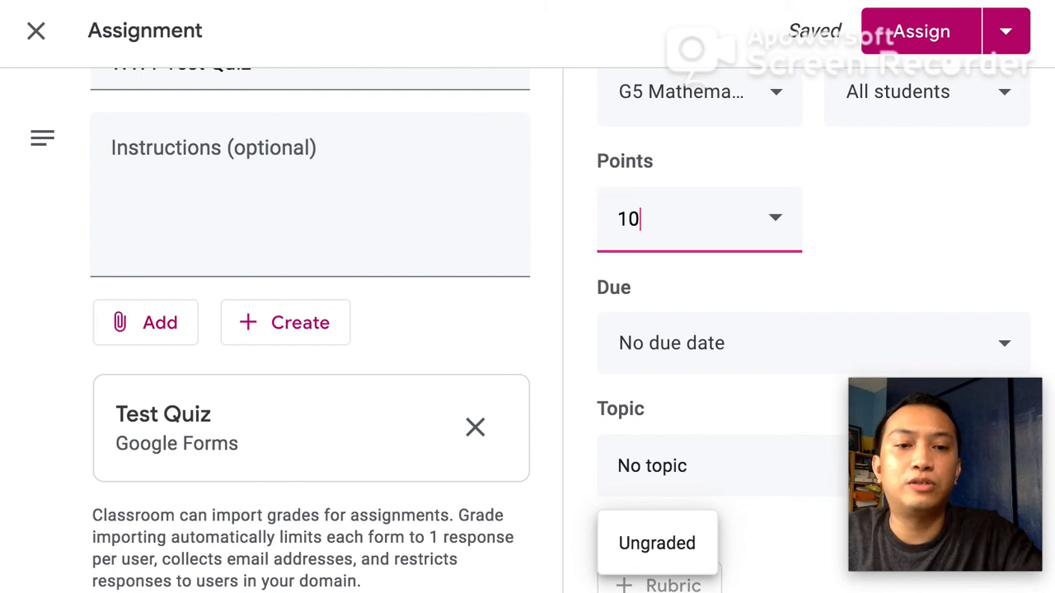
Set the due date to Tuesday, May 19, 2020 without a time, and assign the quiz to the class
{"action": "left_click", "coordinate": [849, 340]}
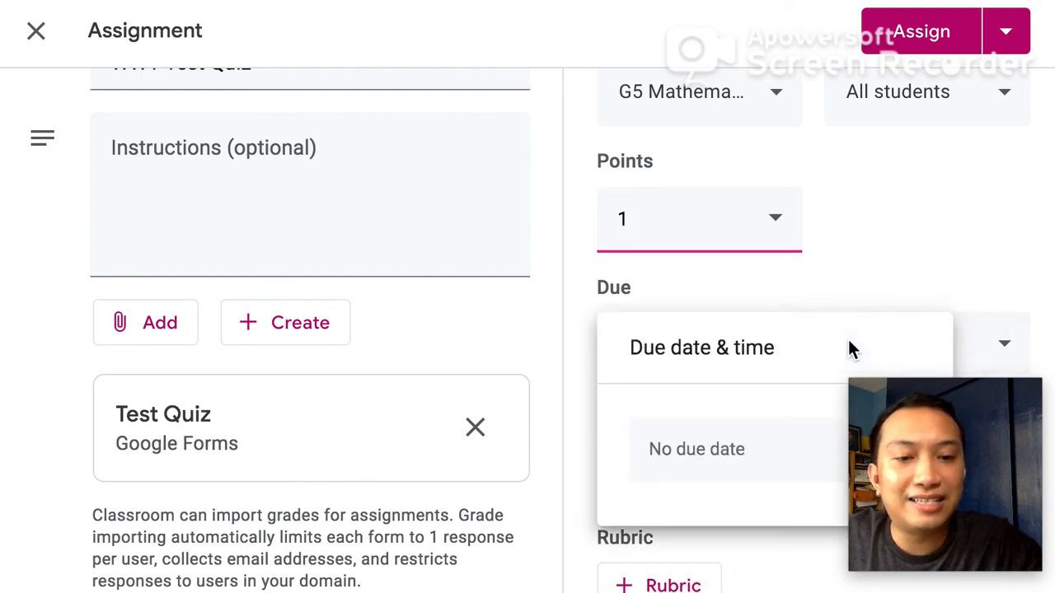
{"action": "left_click", "coordinate": [697, 447]}
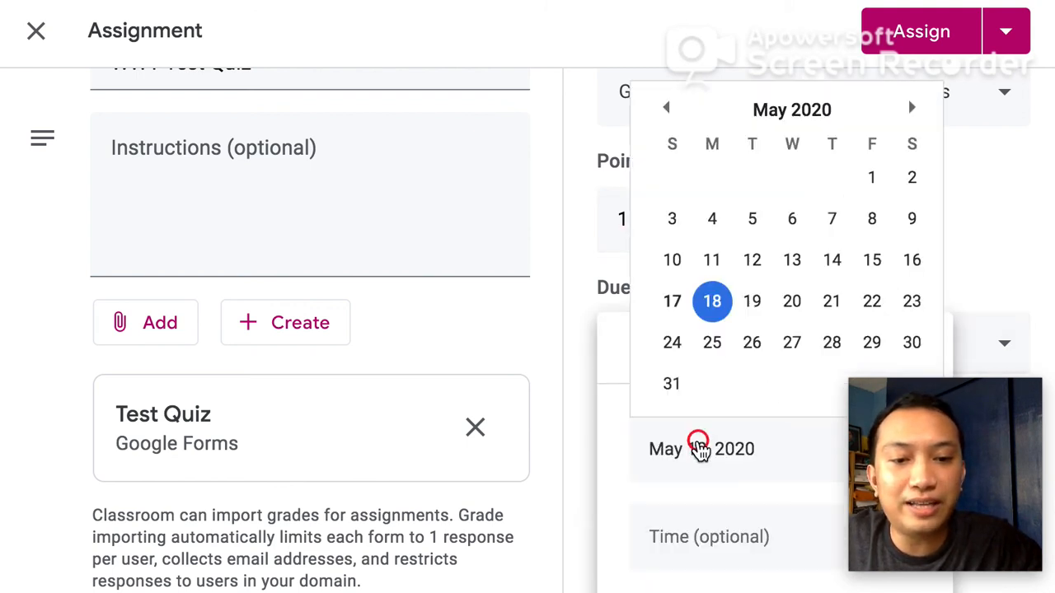
{"action": "left_click", "coordinate": [749, 305]}
{"action": "left_click", "coordinate": [901, 264]}
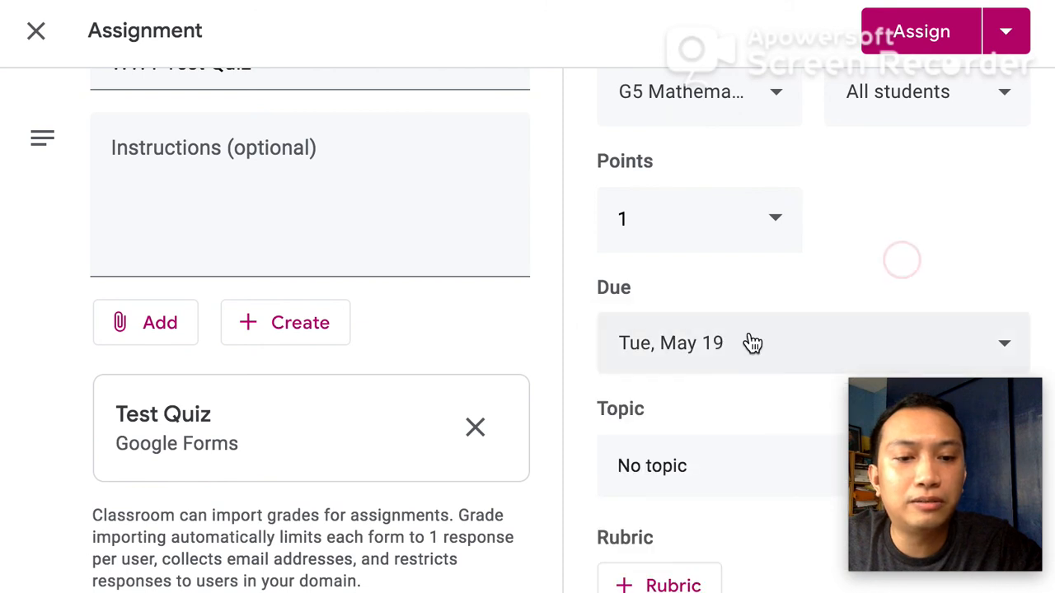
{"action": "left_click", "coordinate": [931, 39]}
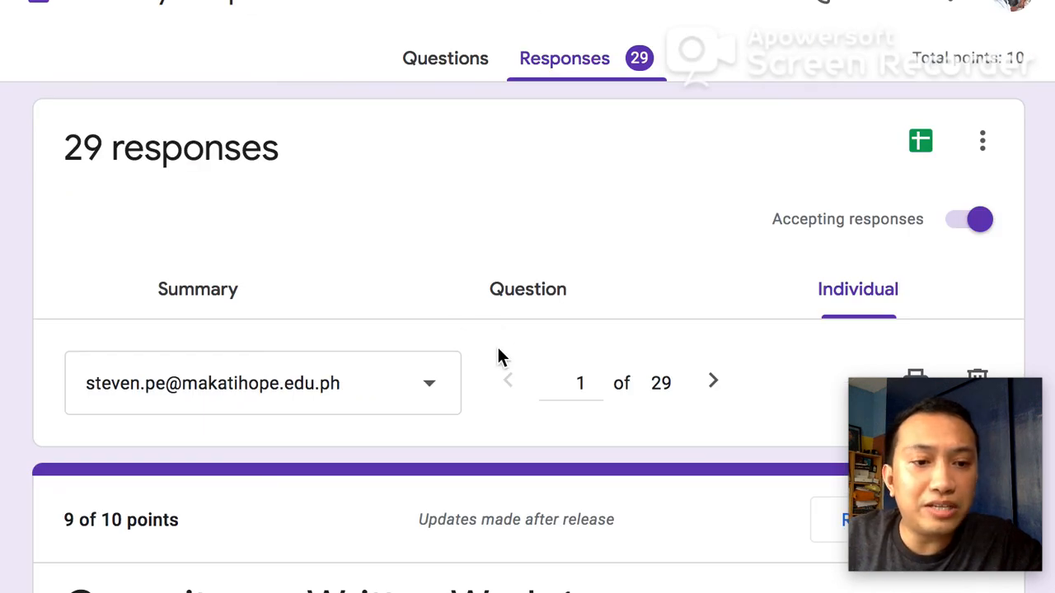
Review the true-or-false answers and their automatic marking in the first individual response to Capacitance Written Work 1
{"action": "scroll", "coordinate": [500, 355], "scroll_direction": "down", "scroll_amount": 1}
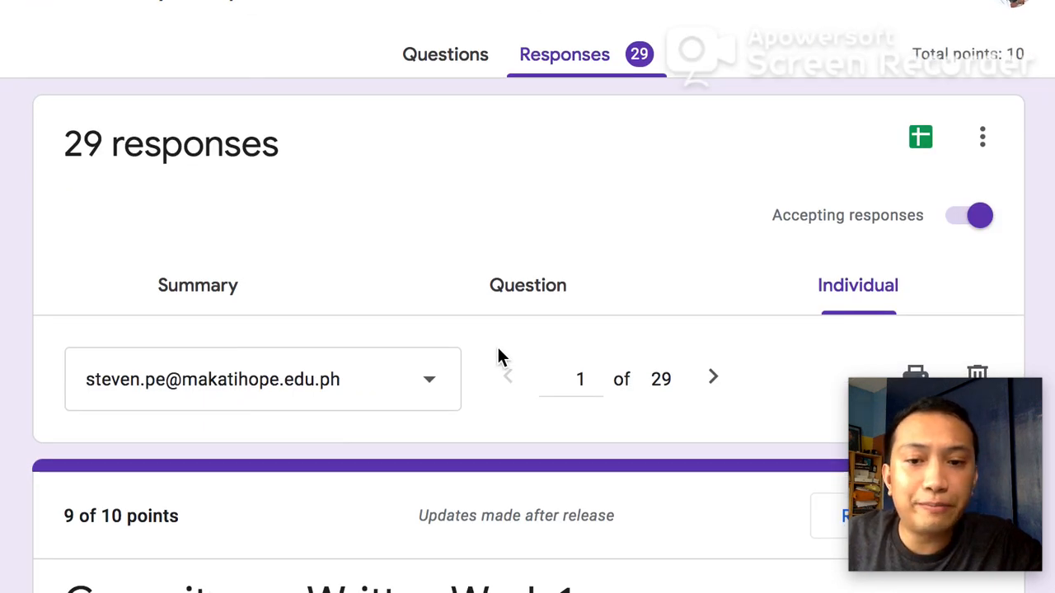
{"action": "scroll", "coordinate": [500, 356], "scroll_direction": "down", "scroll_amount": 1}
{"action": "scroll", "coordinate": [498, 348], "scroll_direction": "down", "scroll_amount": 6}
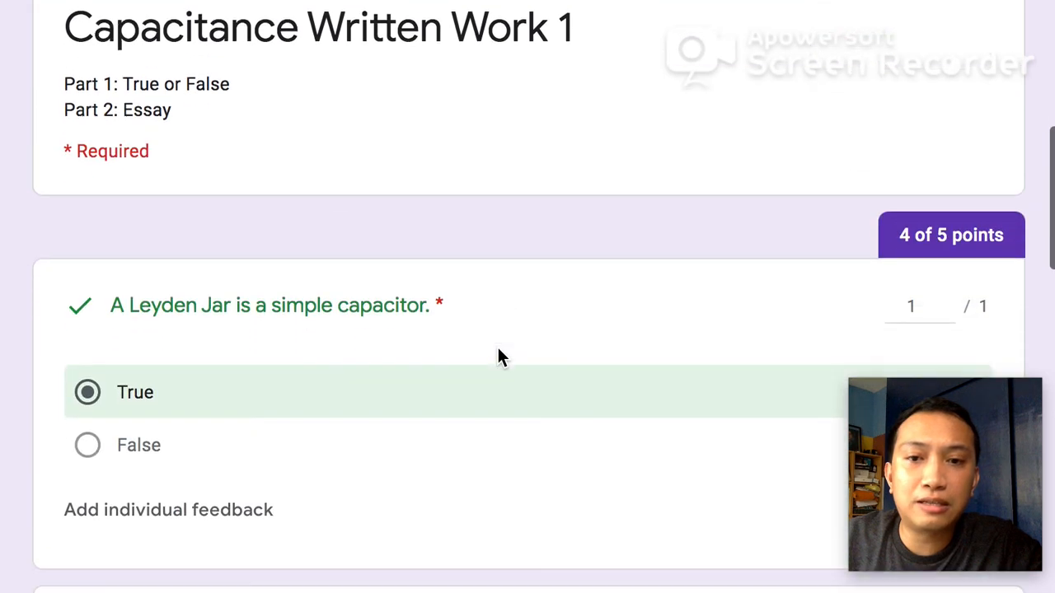
{"action": "scroll", "coordinate": [498, 347], "scroll_direction": "up", "scroll_amount": 1}
{"action": "scroll", "coordinate": [497, 351], "scroll_direction": "down", "scroll_amount": 1}
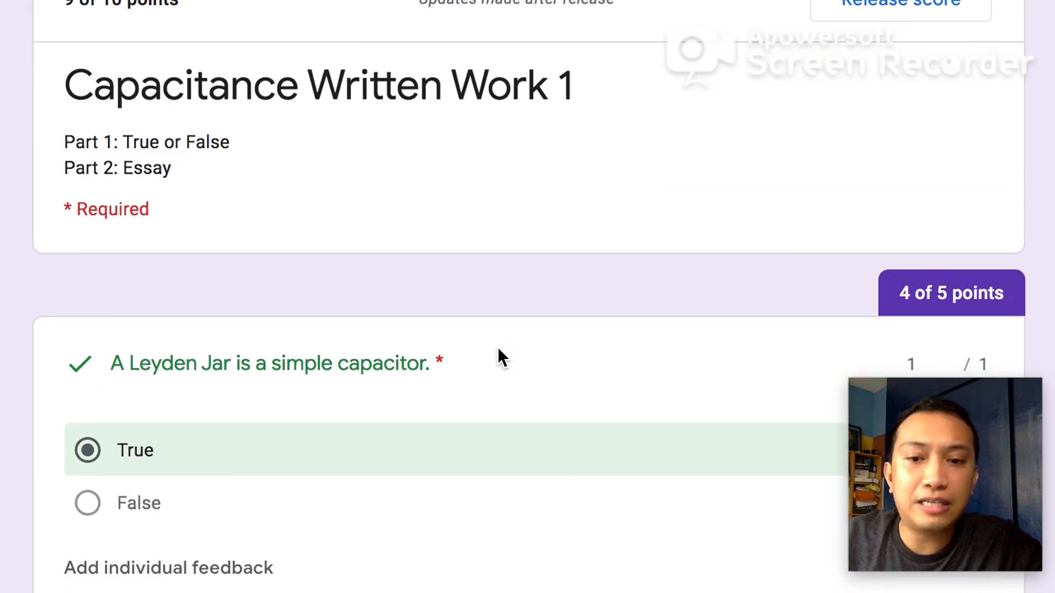
{"action": "scroll", "coordinate": [498, 350], "scroll_direction": "down", "scroll_amount": 1}
{"action": "scroll", "coordinate": [499, 356], "scroll_direction": "down", "scroll_amount": 1}
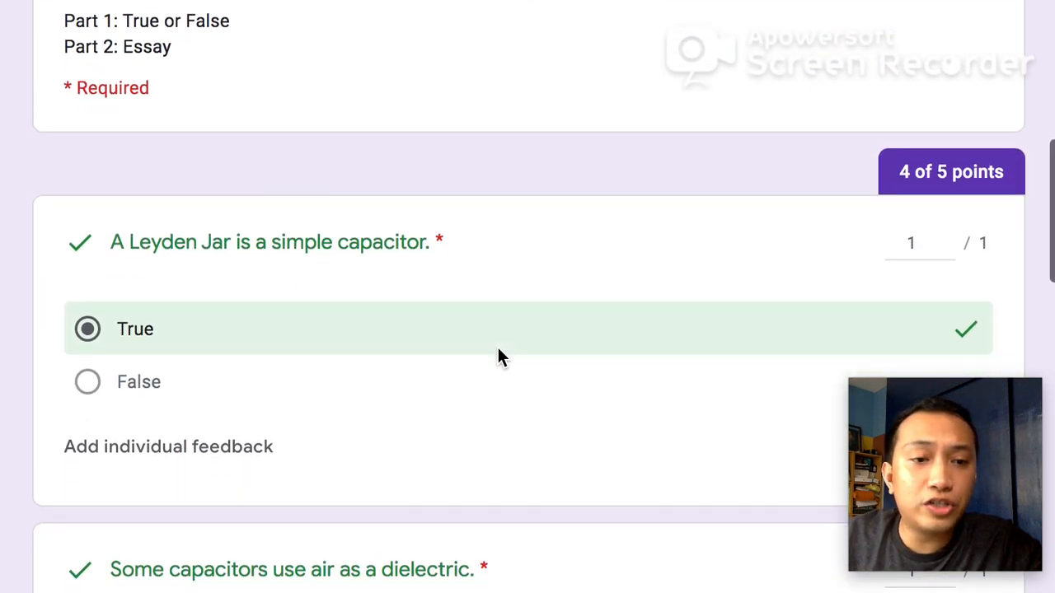
{"action": "scroll", "coordinate": [499, 356], "scroll_direction": "down", "scroll_amount": 1}
{"action": "scroll", "coordinate": [499, 356], "scroll_direction": "down", "scroll_amount": 5}
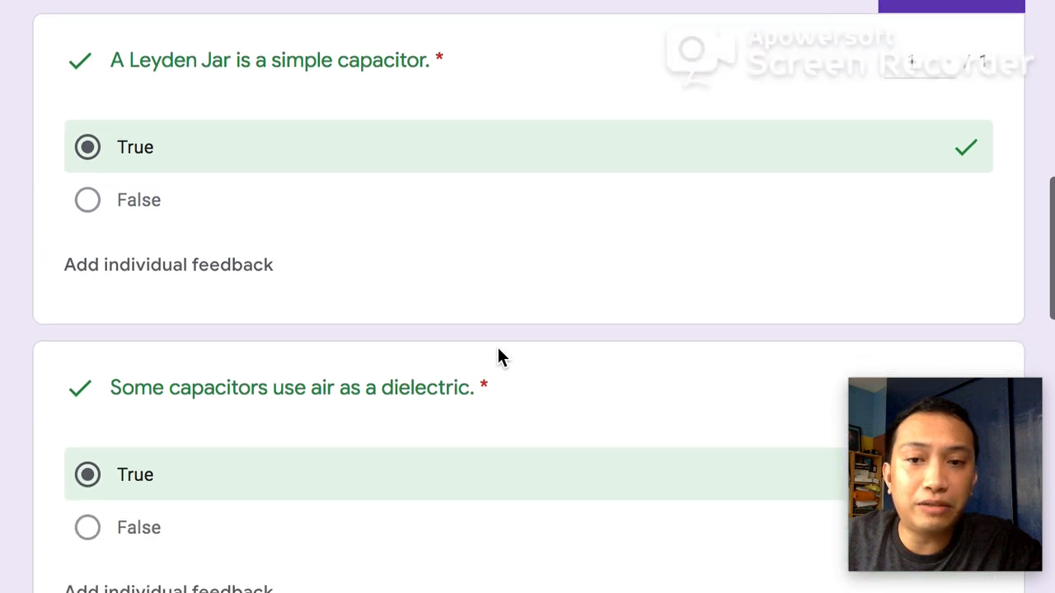
{"action": "scroll", "coordinate": [498, 355], "scroll_direction": "down", "scroll_amount": 1}
{"action": "scroll", "coordinate": [498, 354], "scroll_direction": "up", "scroll_amount": 3}
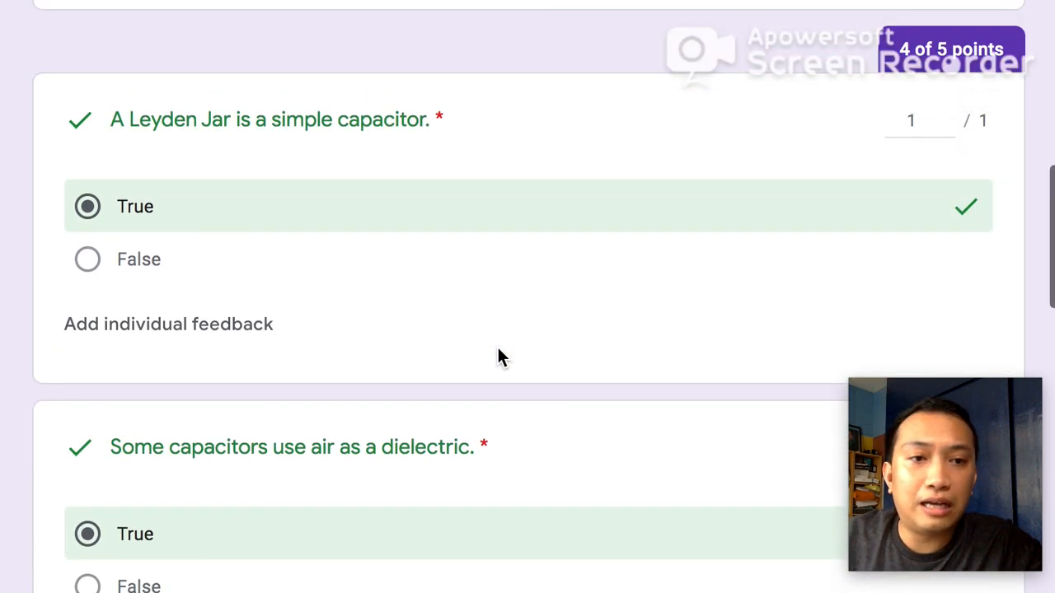
{"action": "scroll", "coordinate": [499, 363], "scroll_direction": "down", "scroll_amount": 12}
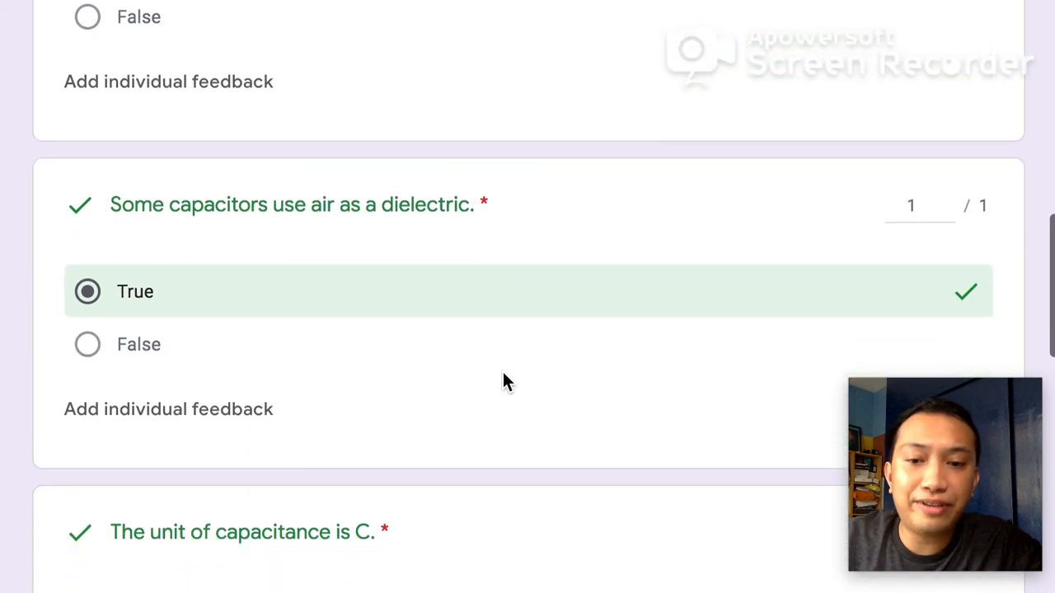
{"action": "scroll", "coordinate": [505, 380], "scroll_direction": "down", "scroll_amount": 10}
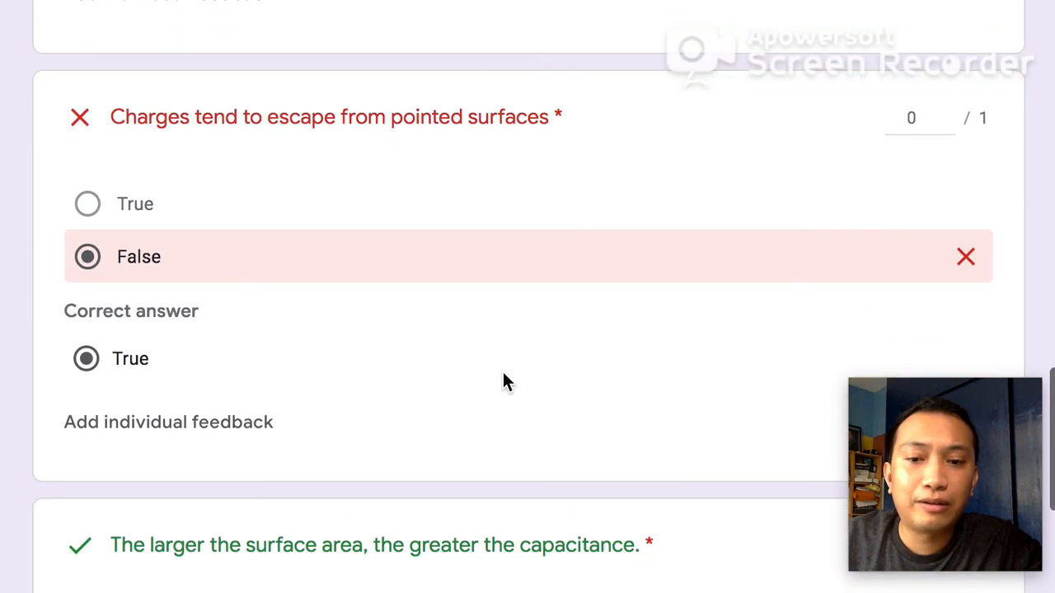
Examine the Part 2 essay answers and the score field where points are given manually for each
{"action": "scroll", "coordinate": [505, 381], "scroll_direction": "down", "scroll_amount": 11}
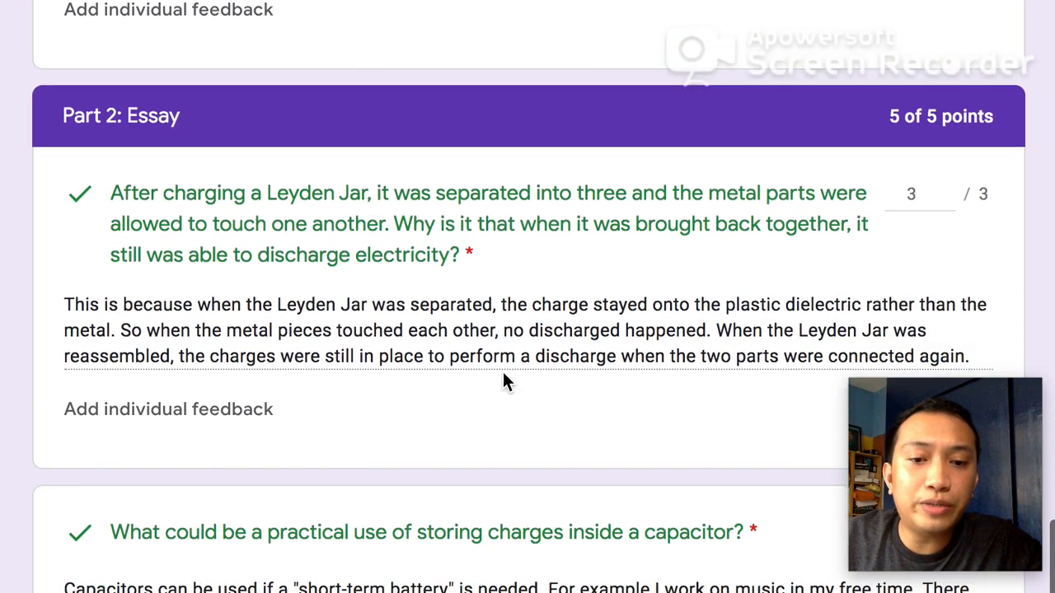
{"action": "scroll", "coordinate": [604, 285], "scroll_direction": "down", "scroll_amount": 3}
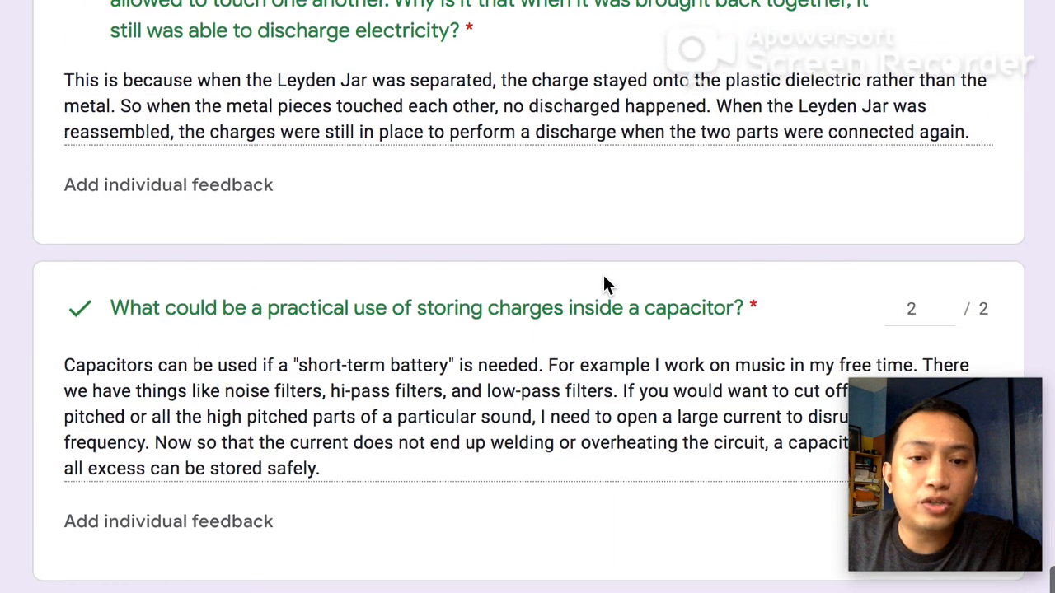
{"action": "scroll", "coordinate": [604, 281], "scroll_direction": "up", "scroll_amount": 2}
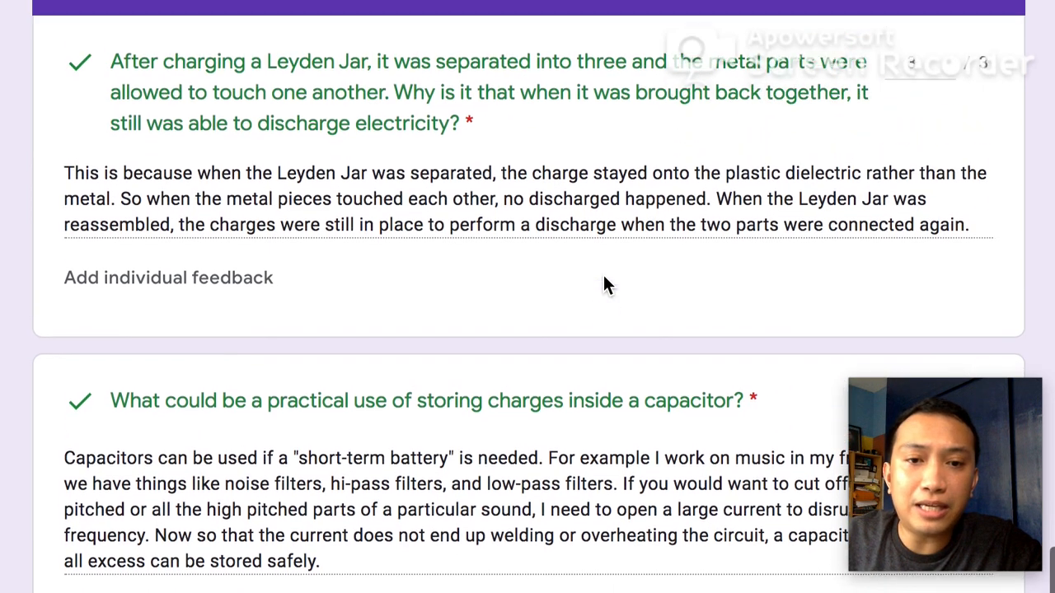
{"action": "scroll", "coordinate": [603, 282], "scroll_direction": "up", "scroll_amount": 1}
{"action": "scroll", "coordinate": [604, 283], "scroll_direction": "down", "scroll_amount": 1}
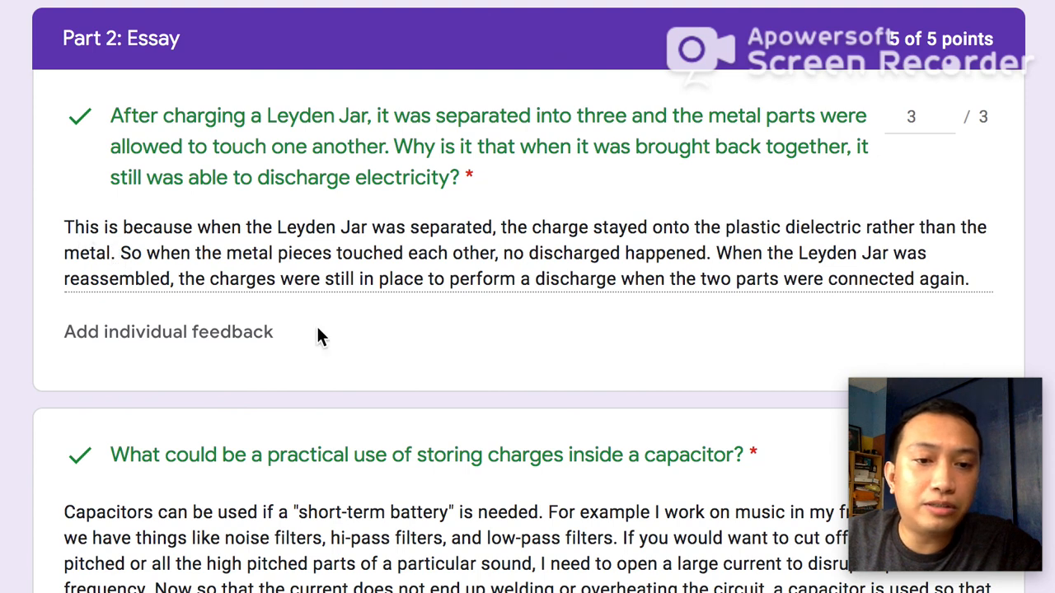
{"action": "left_click", "coordinate": [910, 116]}
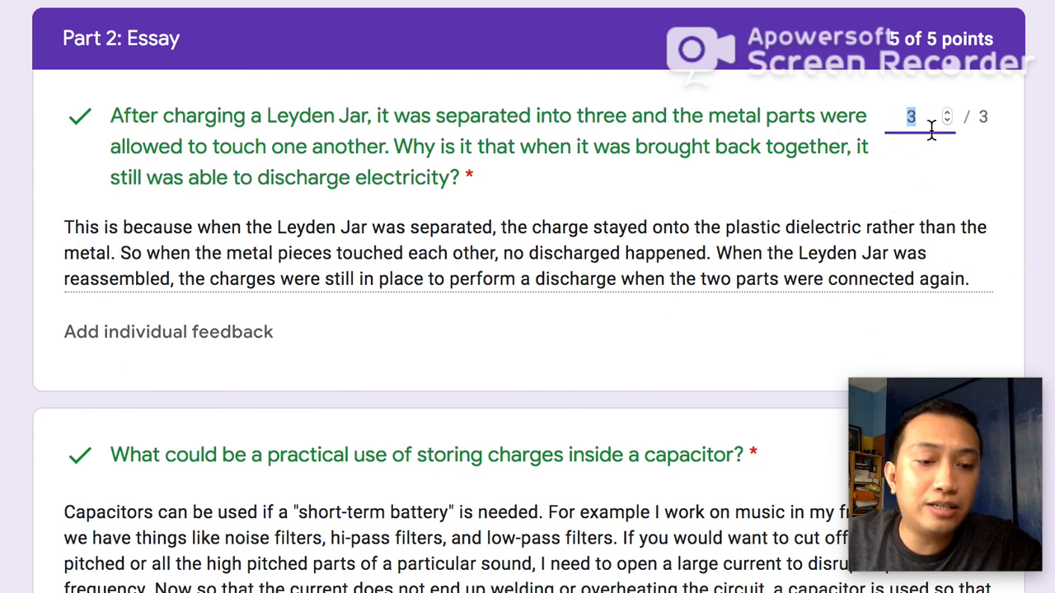
{"action": "left_click", "coordinate": [737, 281]}
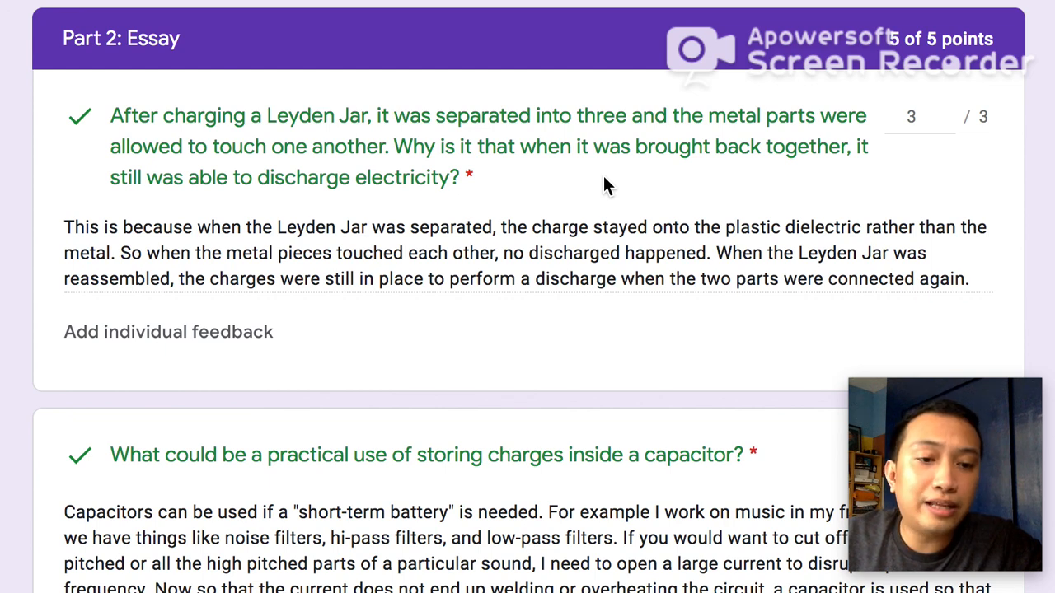
{"action": "scroll", "coordinate": [604, 178], "scroll_direction": "up", "scroll_amount": 2}
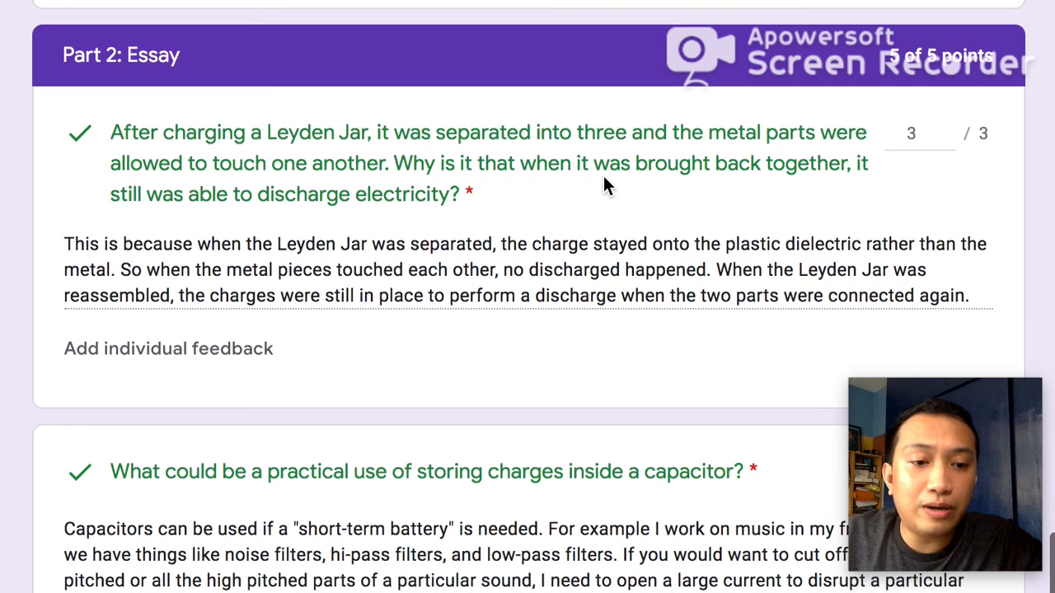
{"action": "scroll", "coordinate": [604, 177], "scroll_direction": "up", "scroll_amount": 5}
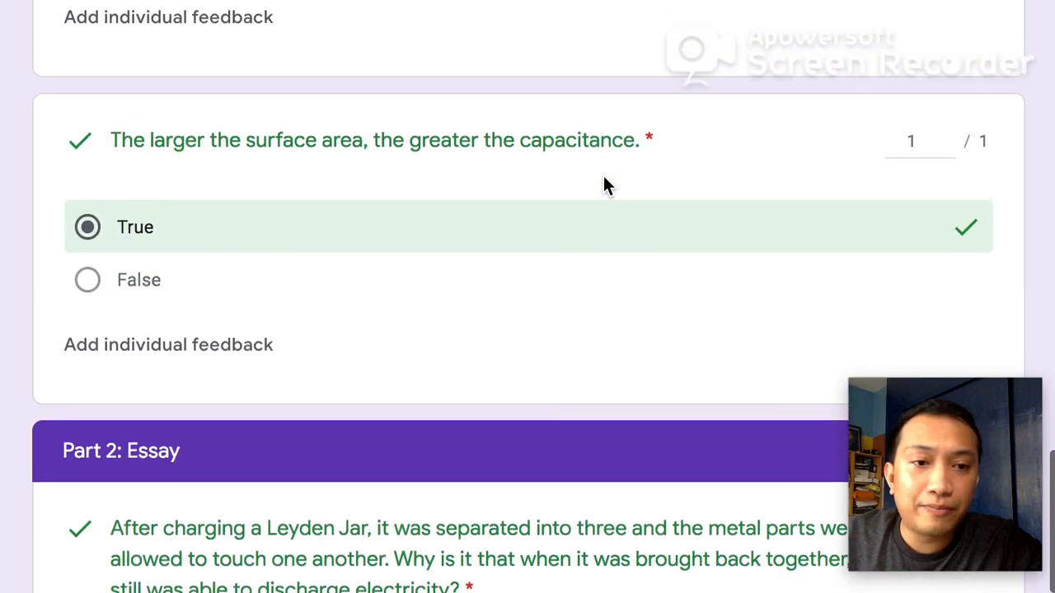
{"action": "scroll", "coordinate": [604, 181], "scroll_direction": "down", "scroll_amount": 7}
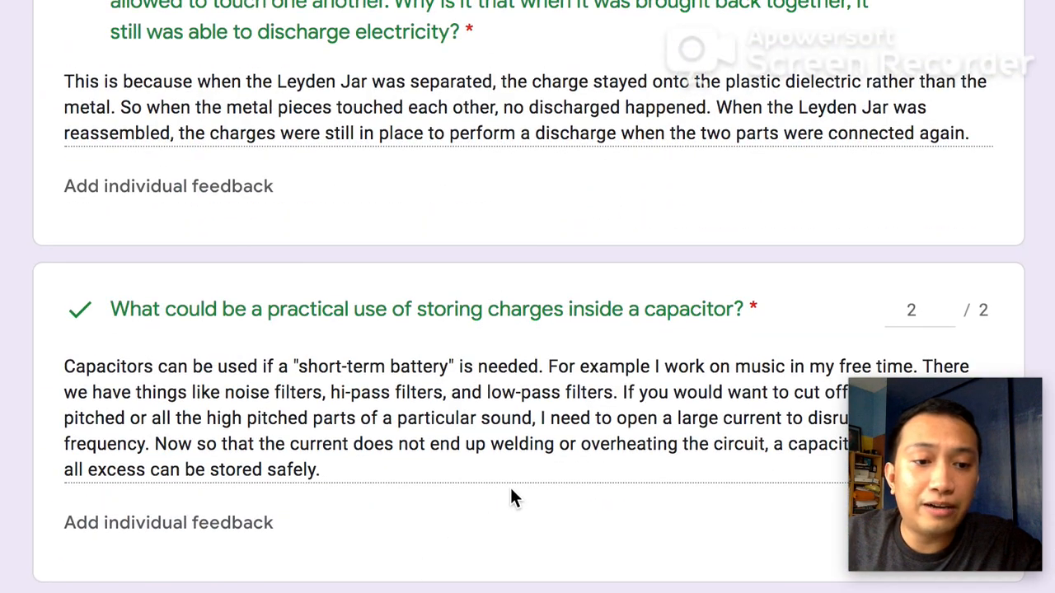